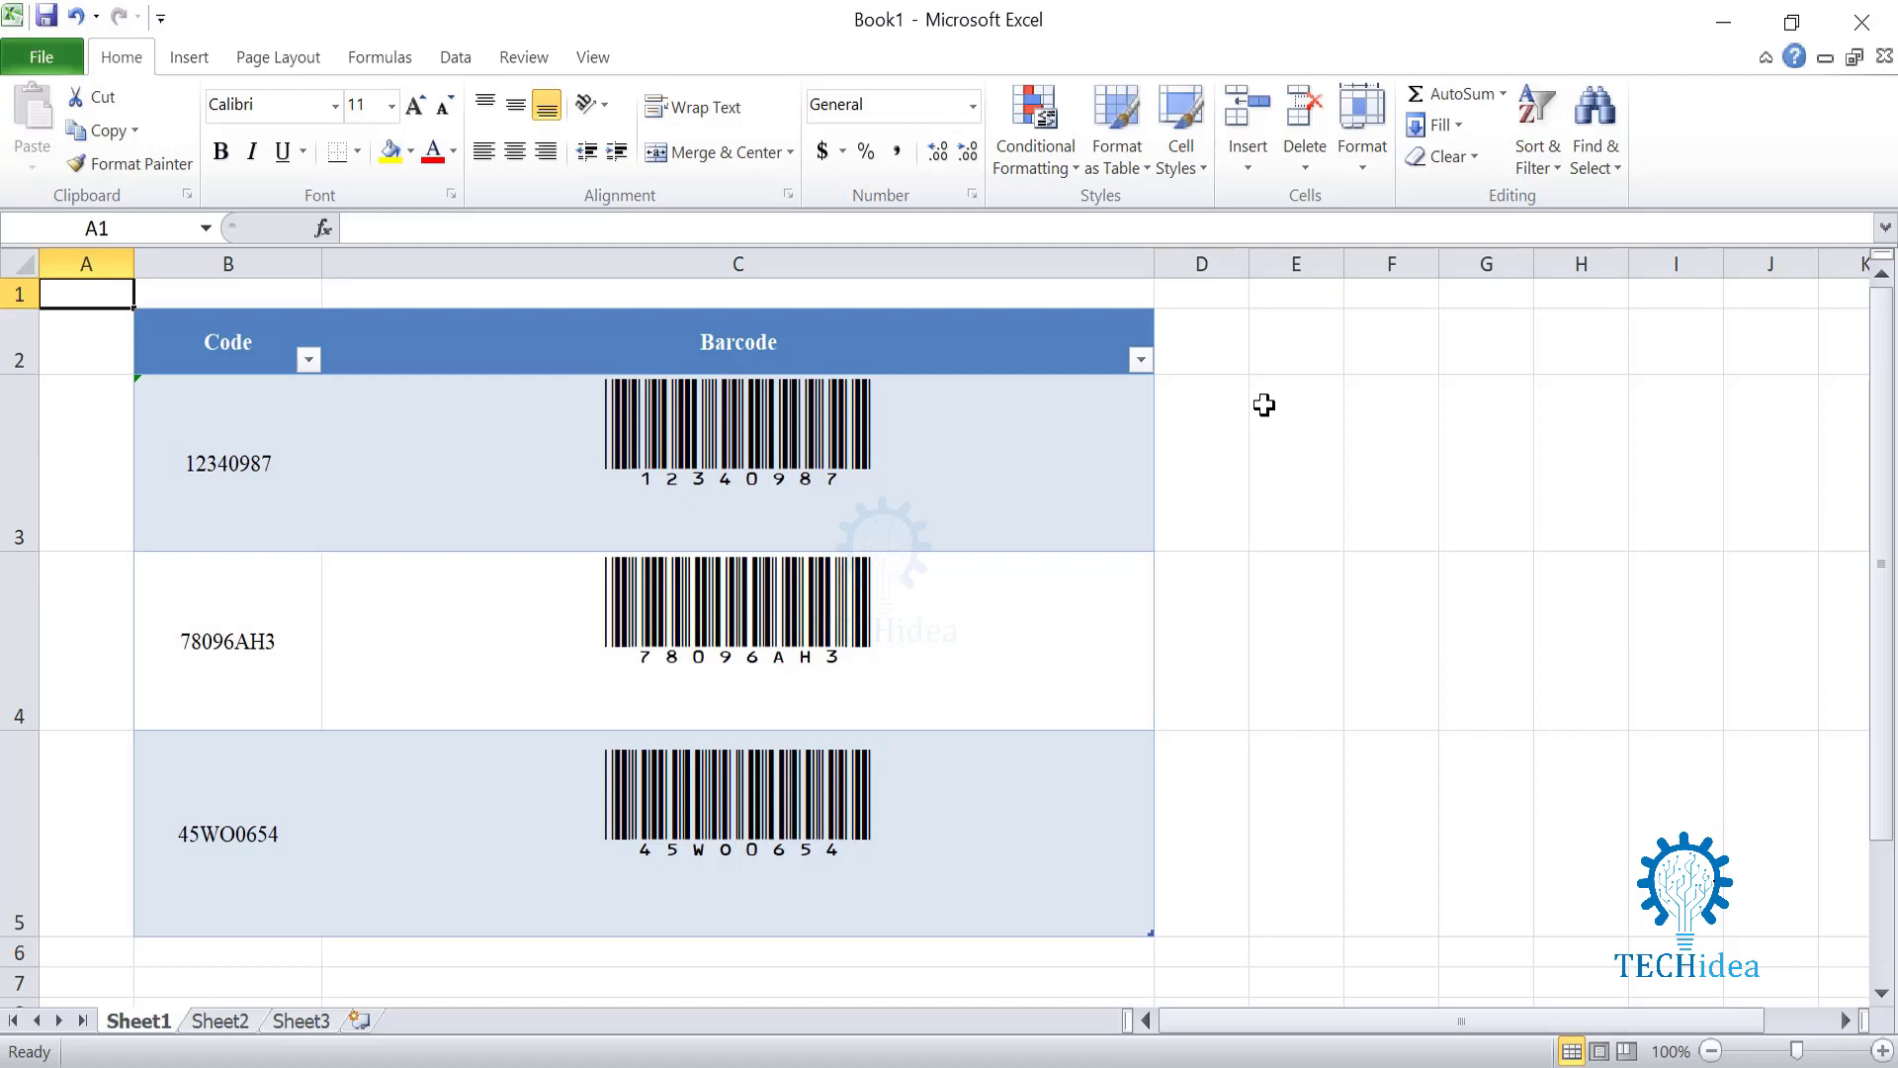
Step: Inspect the 78096AH3 code in the Sheet1 example, then switch to Sheet2
click(277, 667)
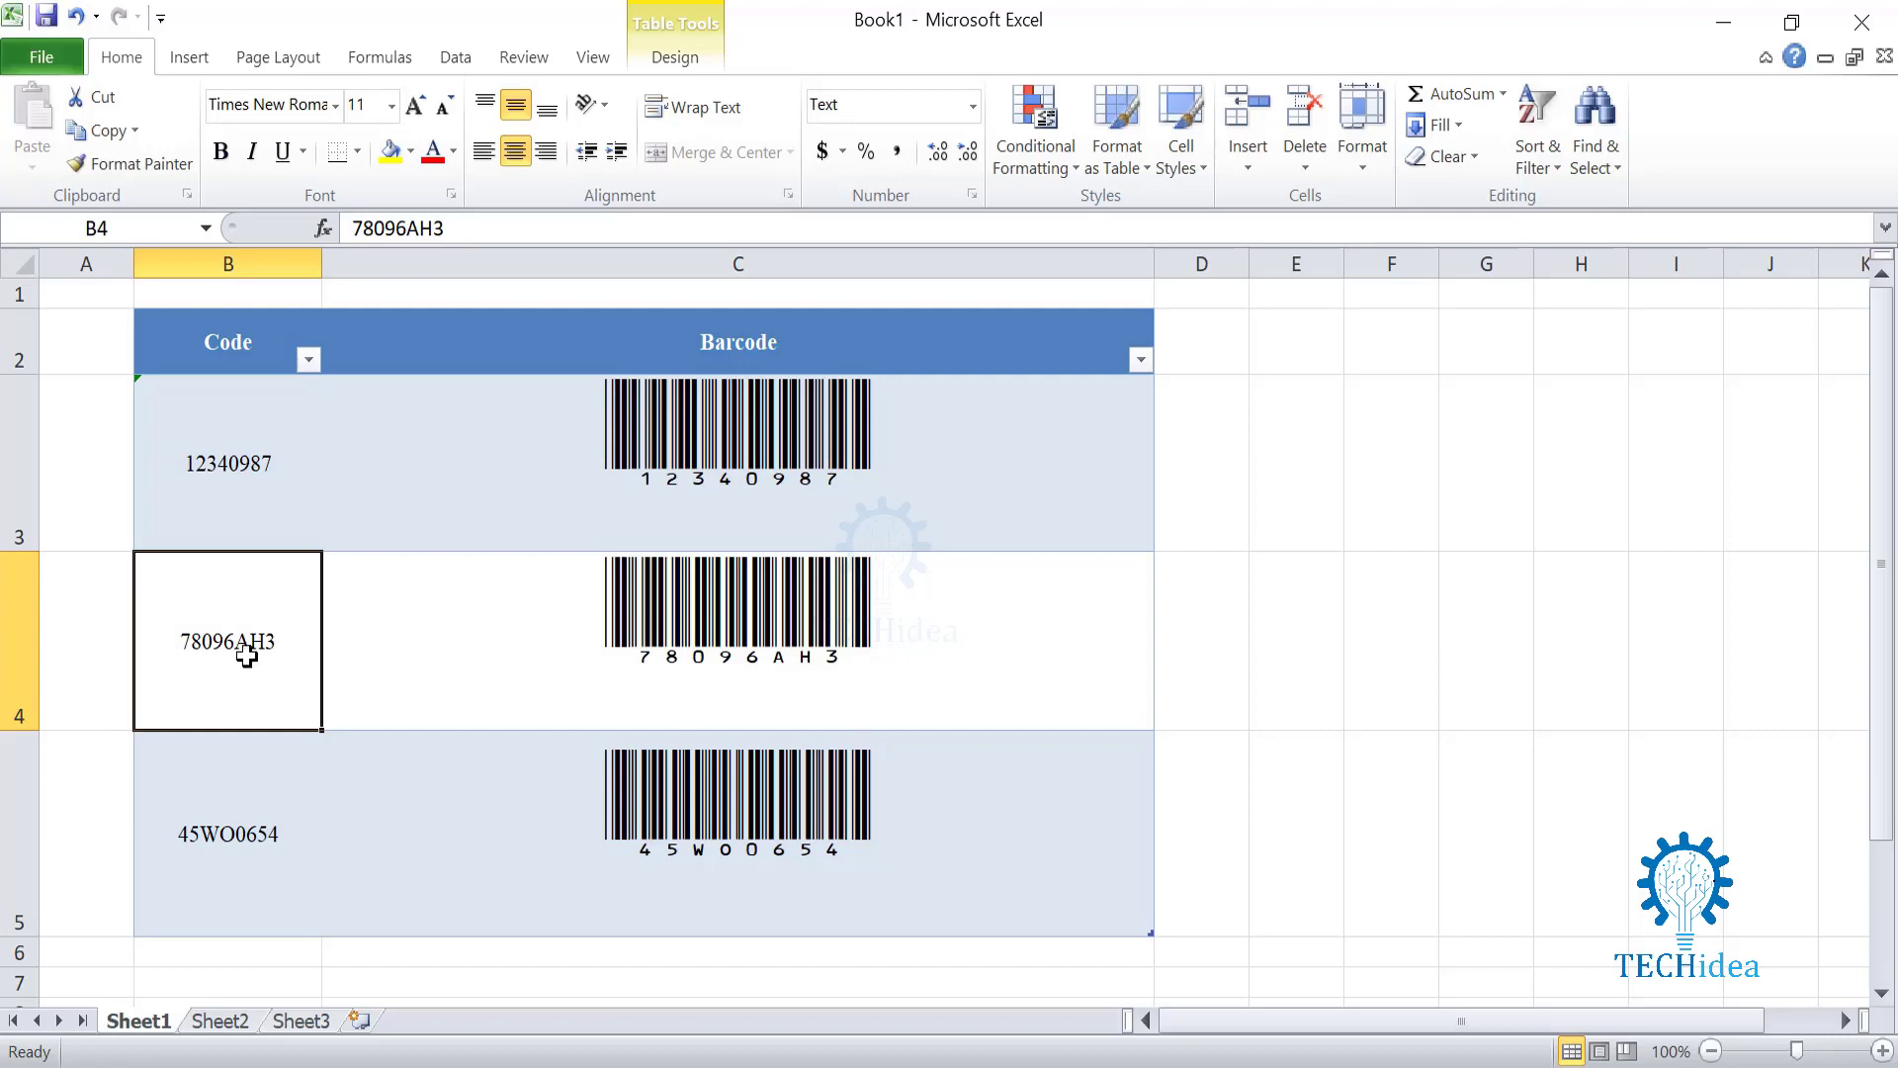
double_click(267, 677)
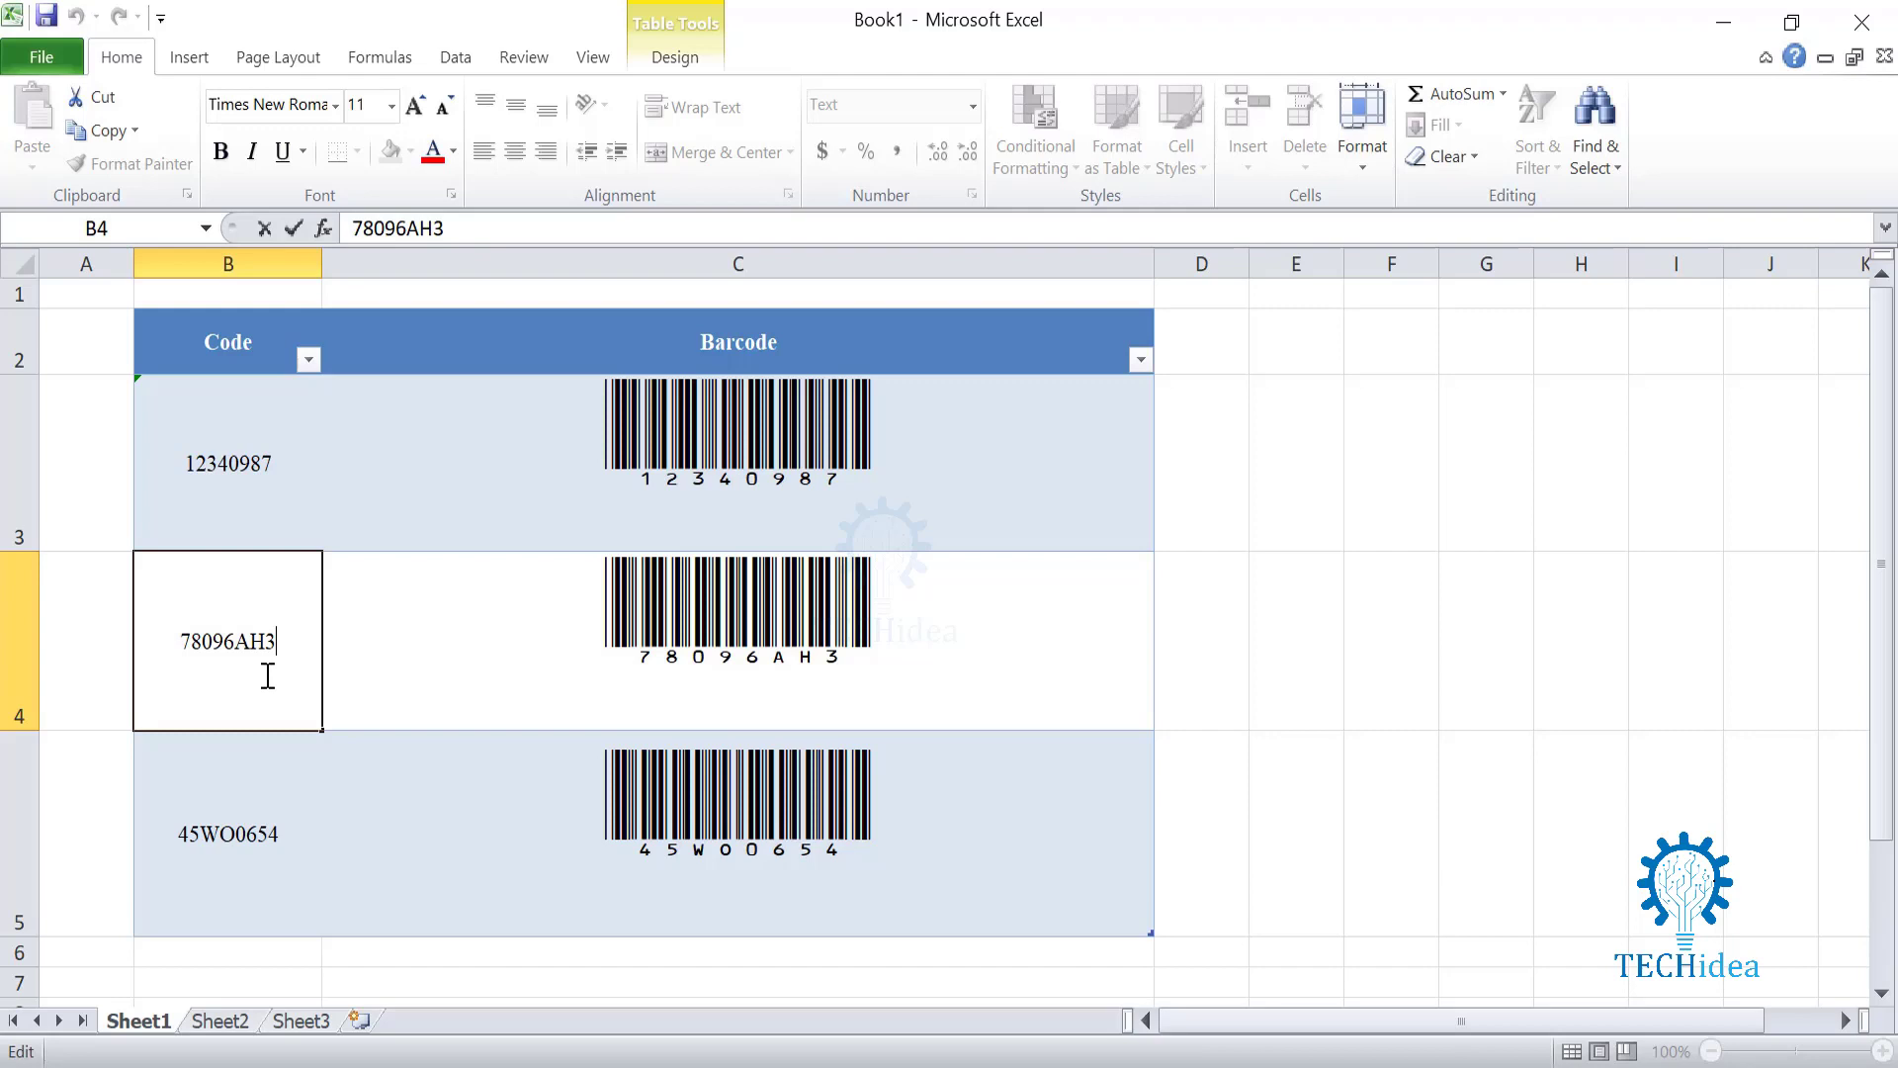
click(198, 1024)
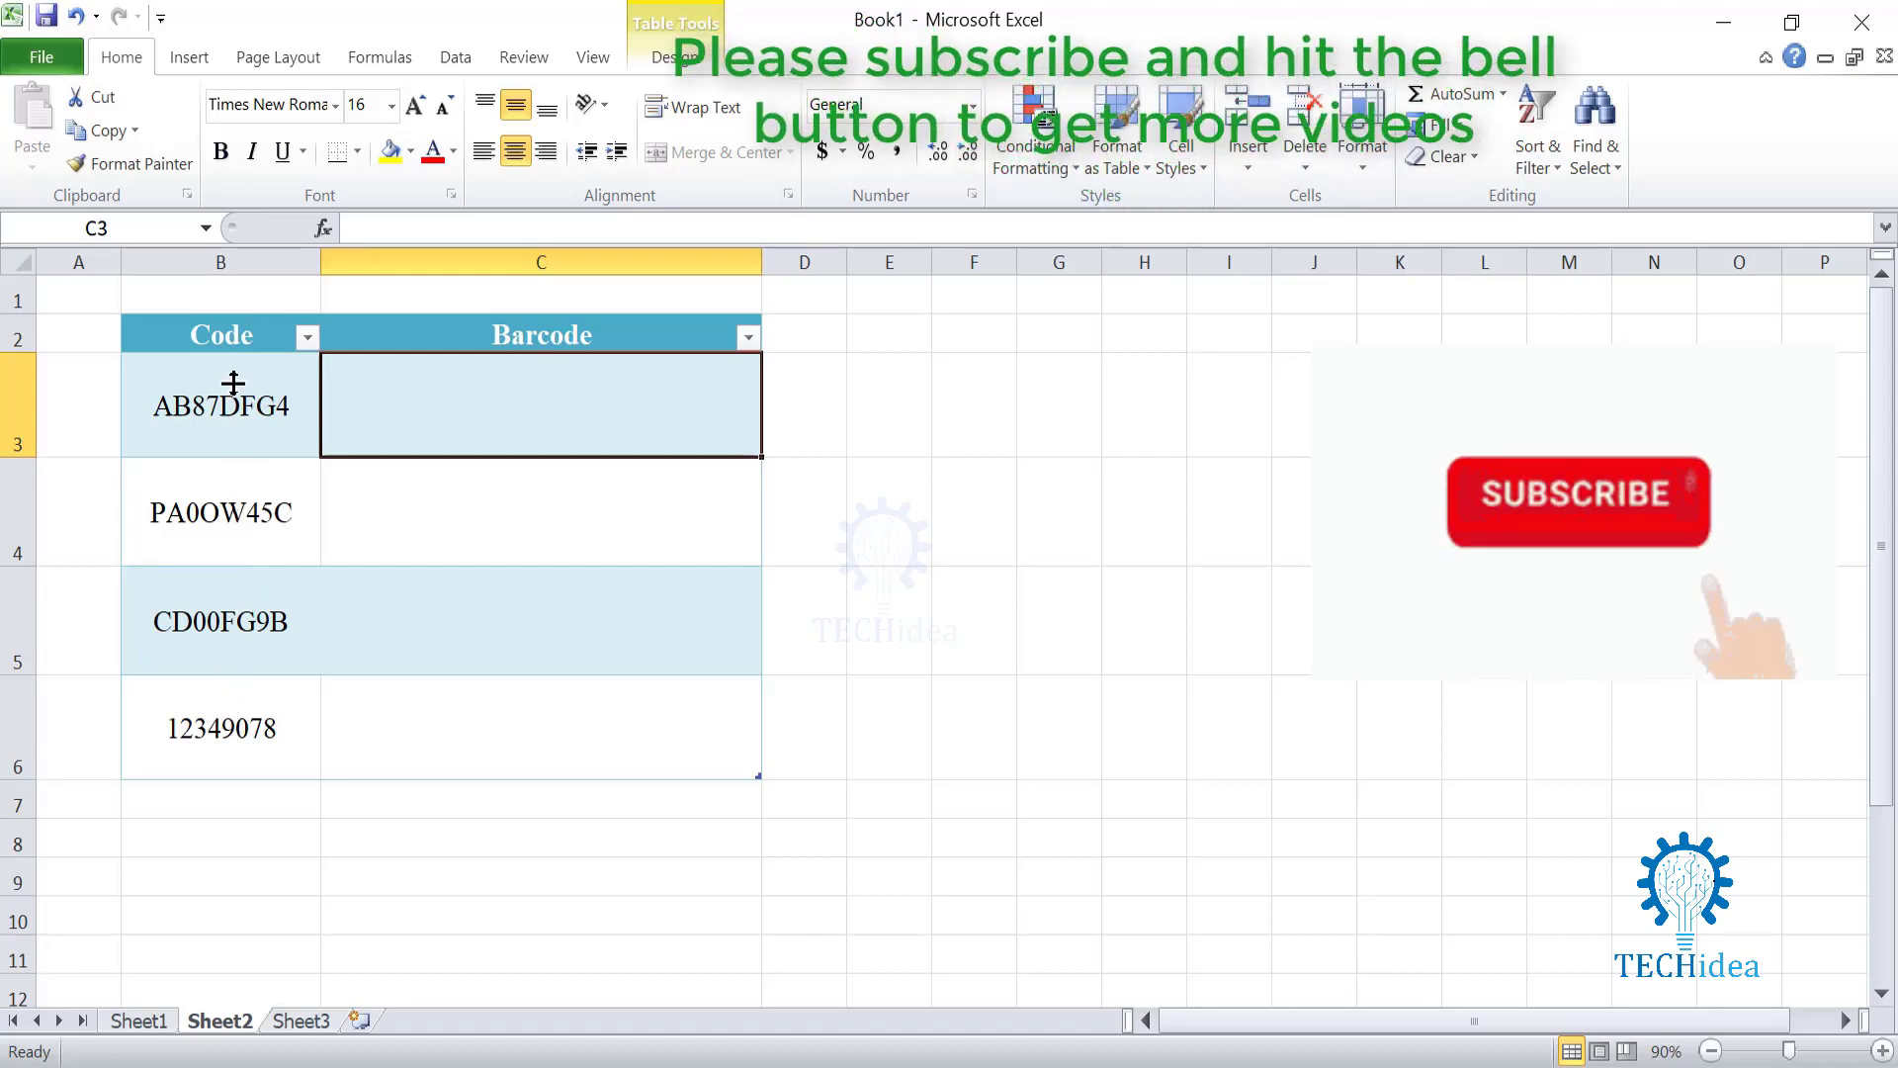
Step: Format the four Code cells B3:B6 with the Text number format
drag(233, 385, 230, 732)
right_click(238, 512)
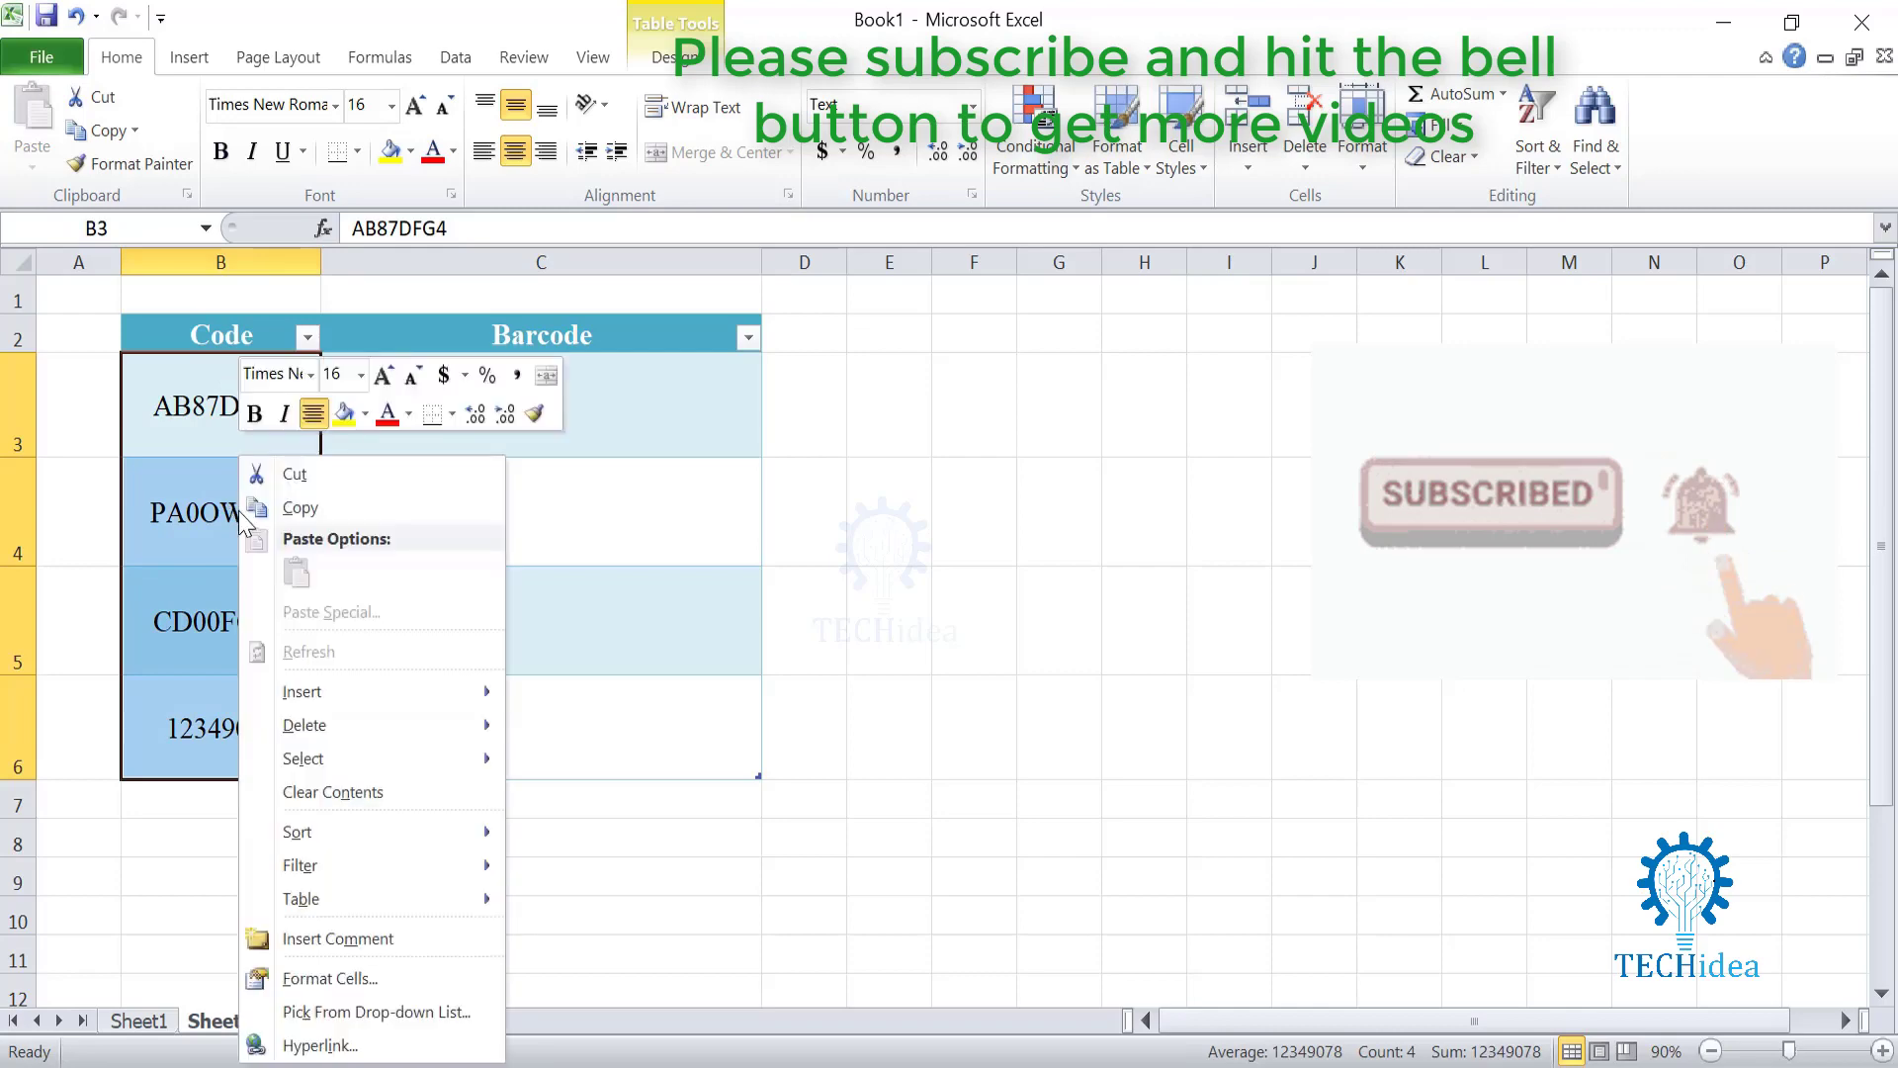
click(379, 982)
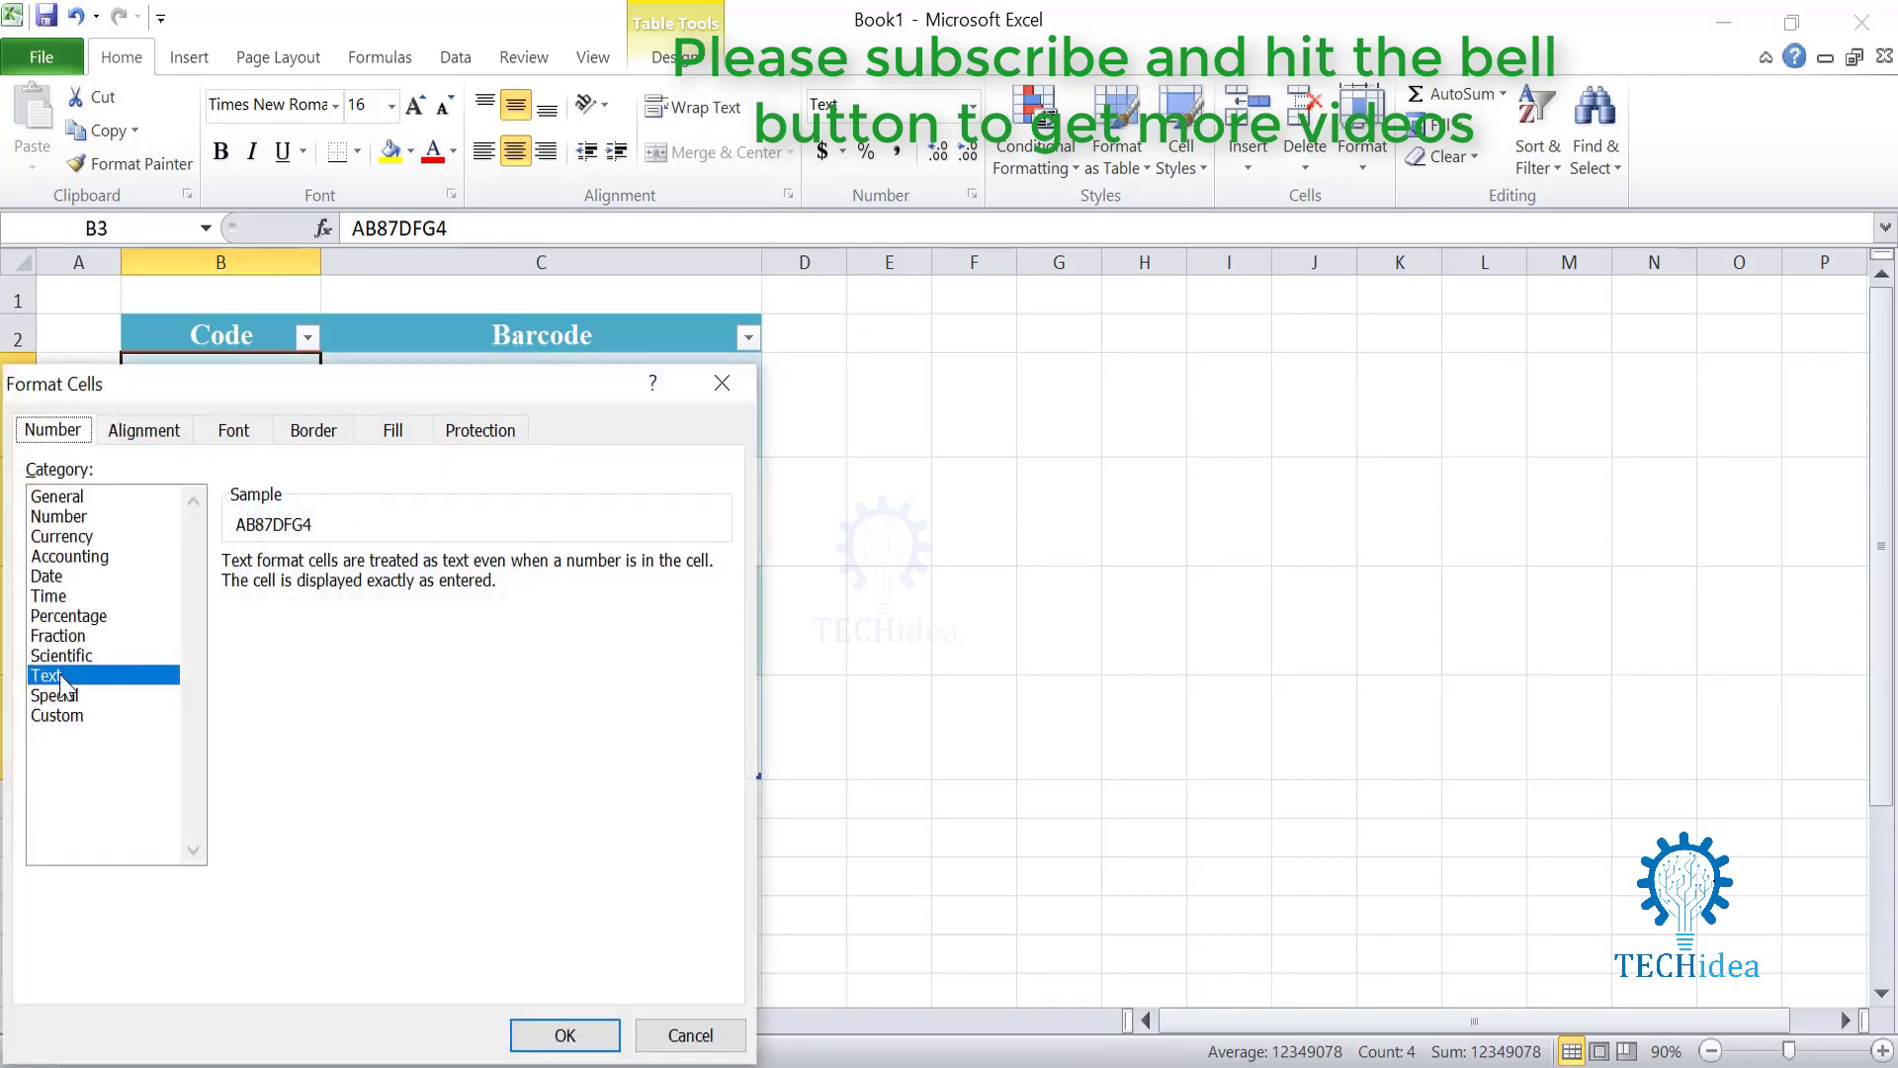
drag(559, 392, 973, 136)
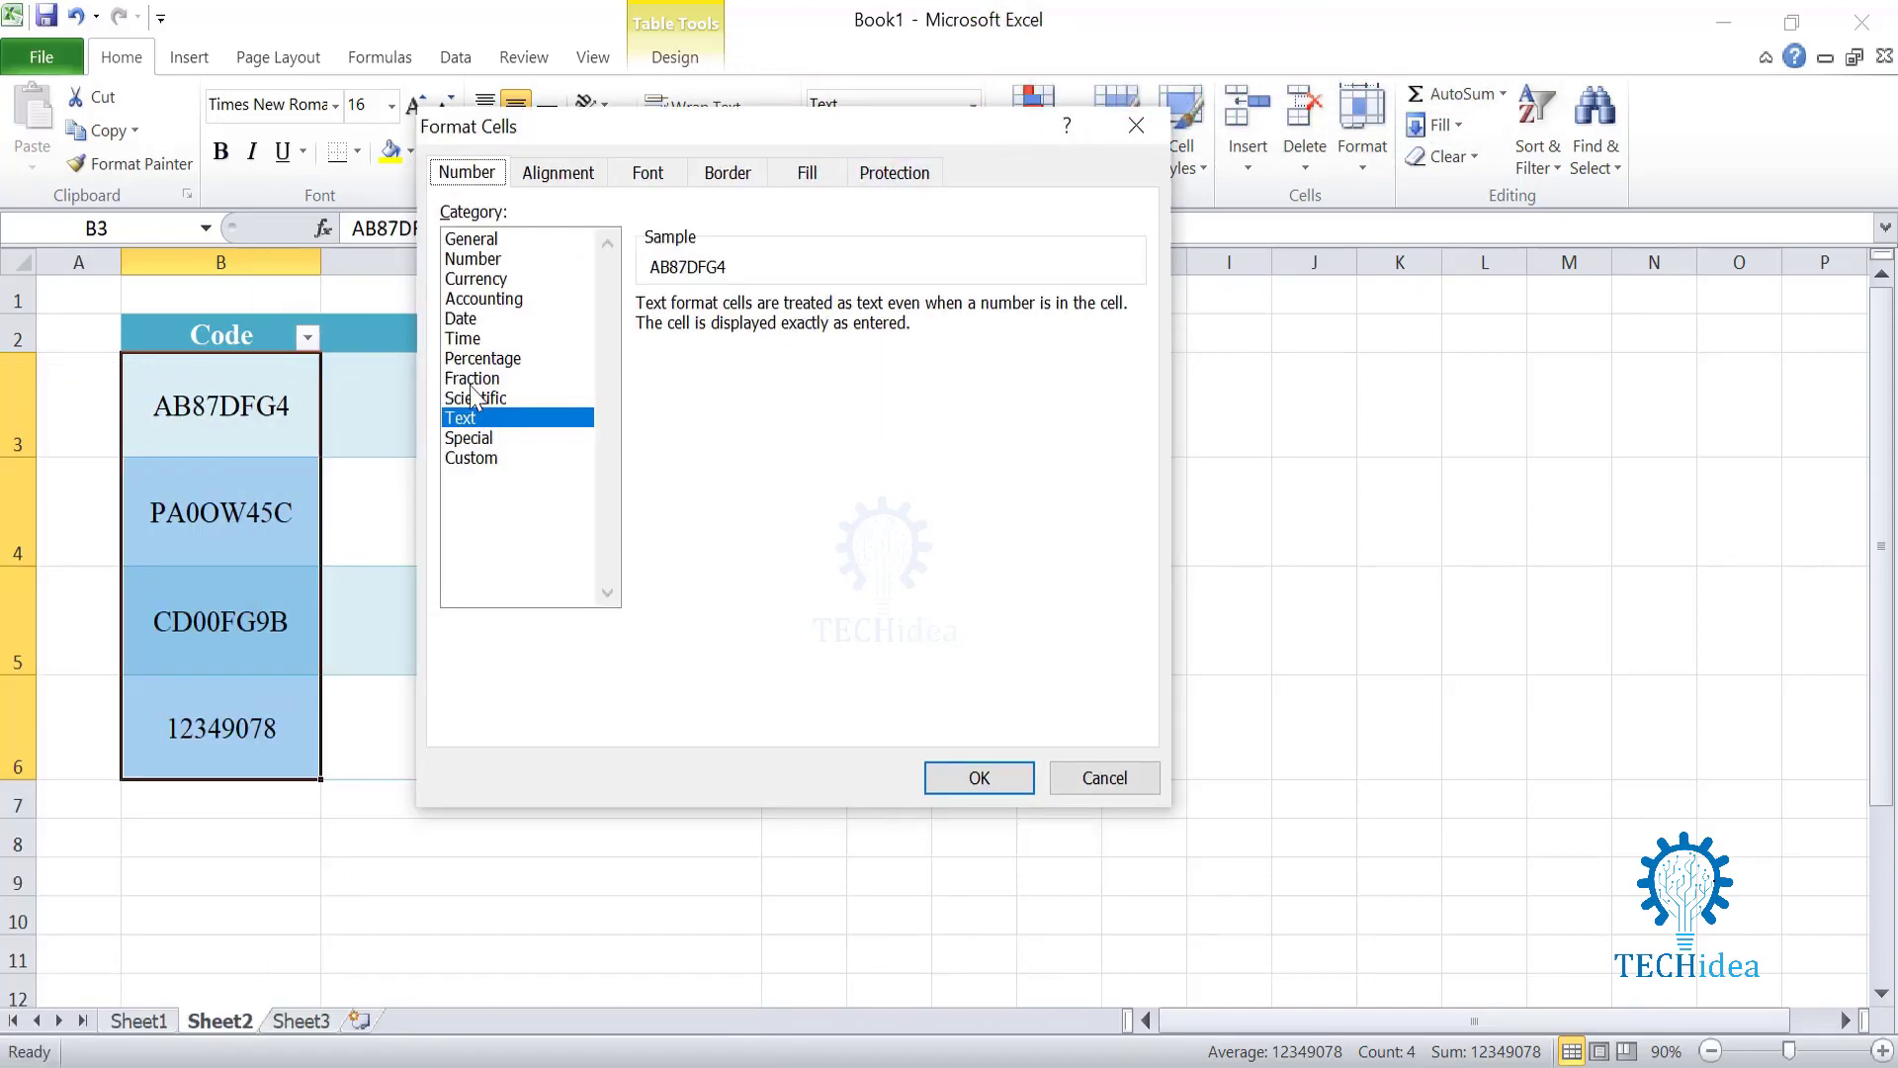
key(Return)
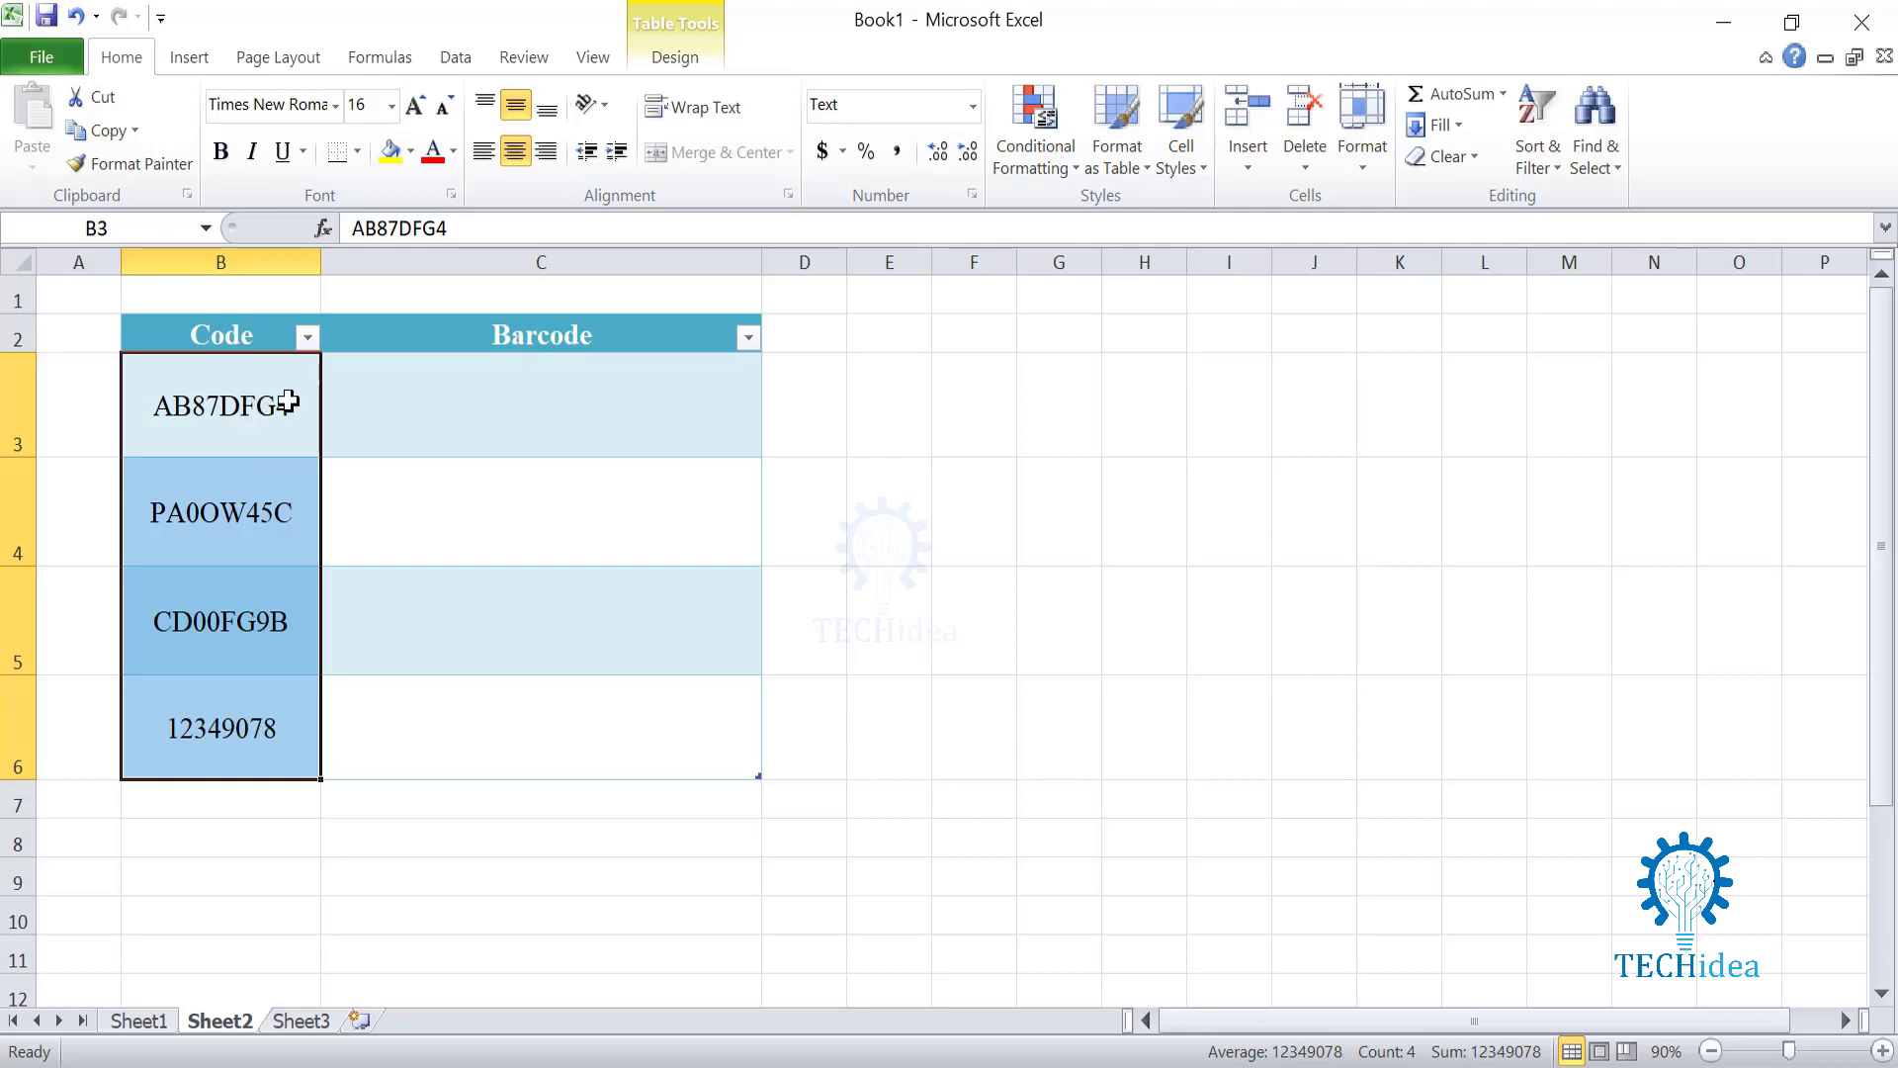
click(476, 418)
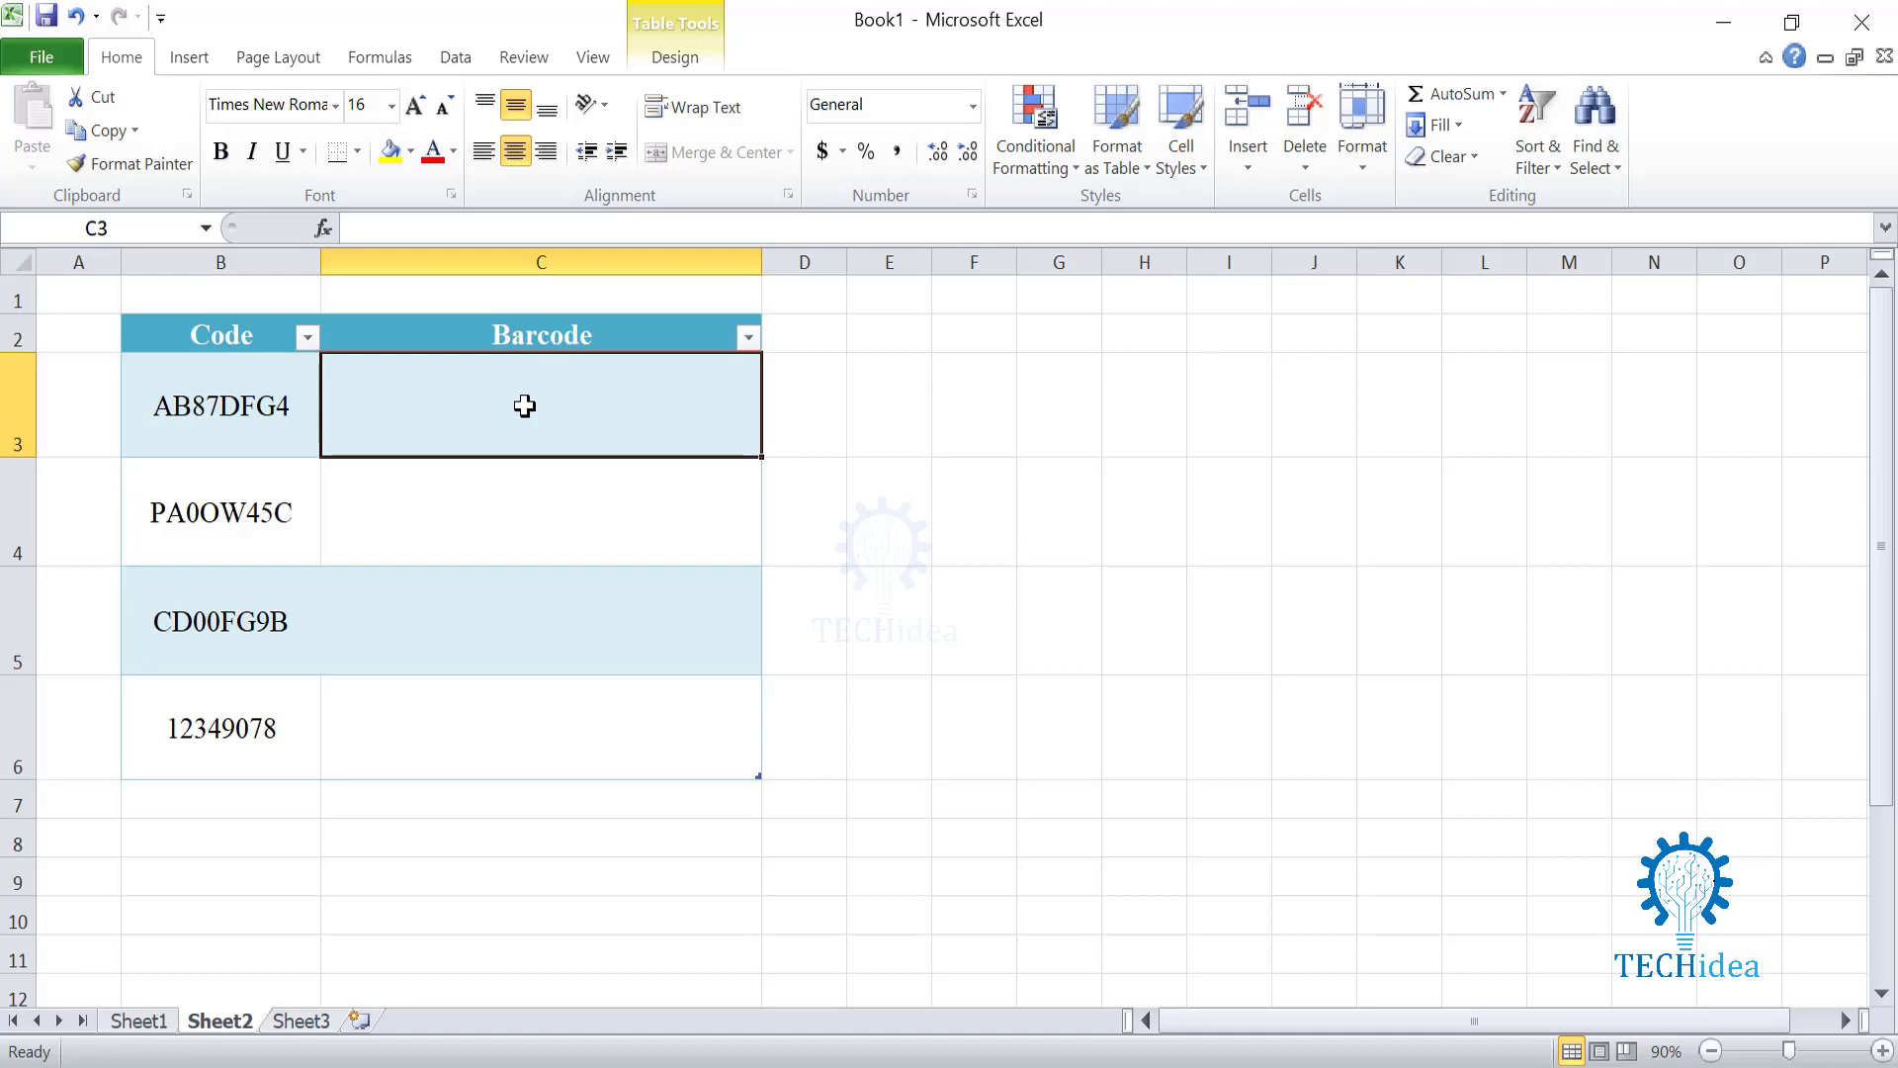
double_click(569, 407)
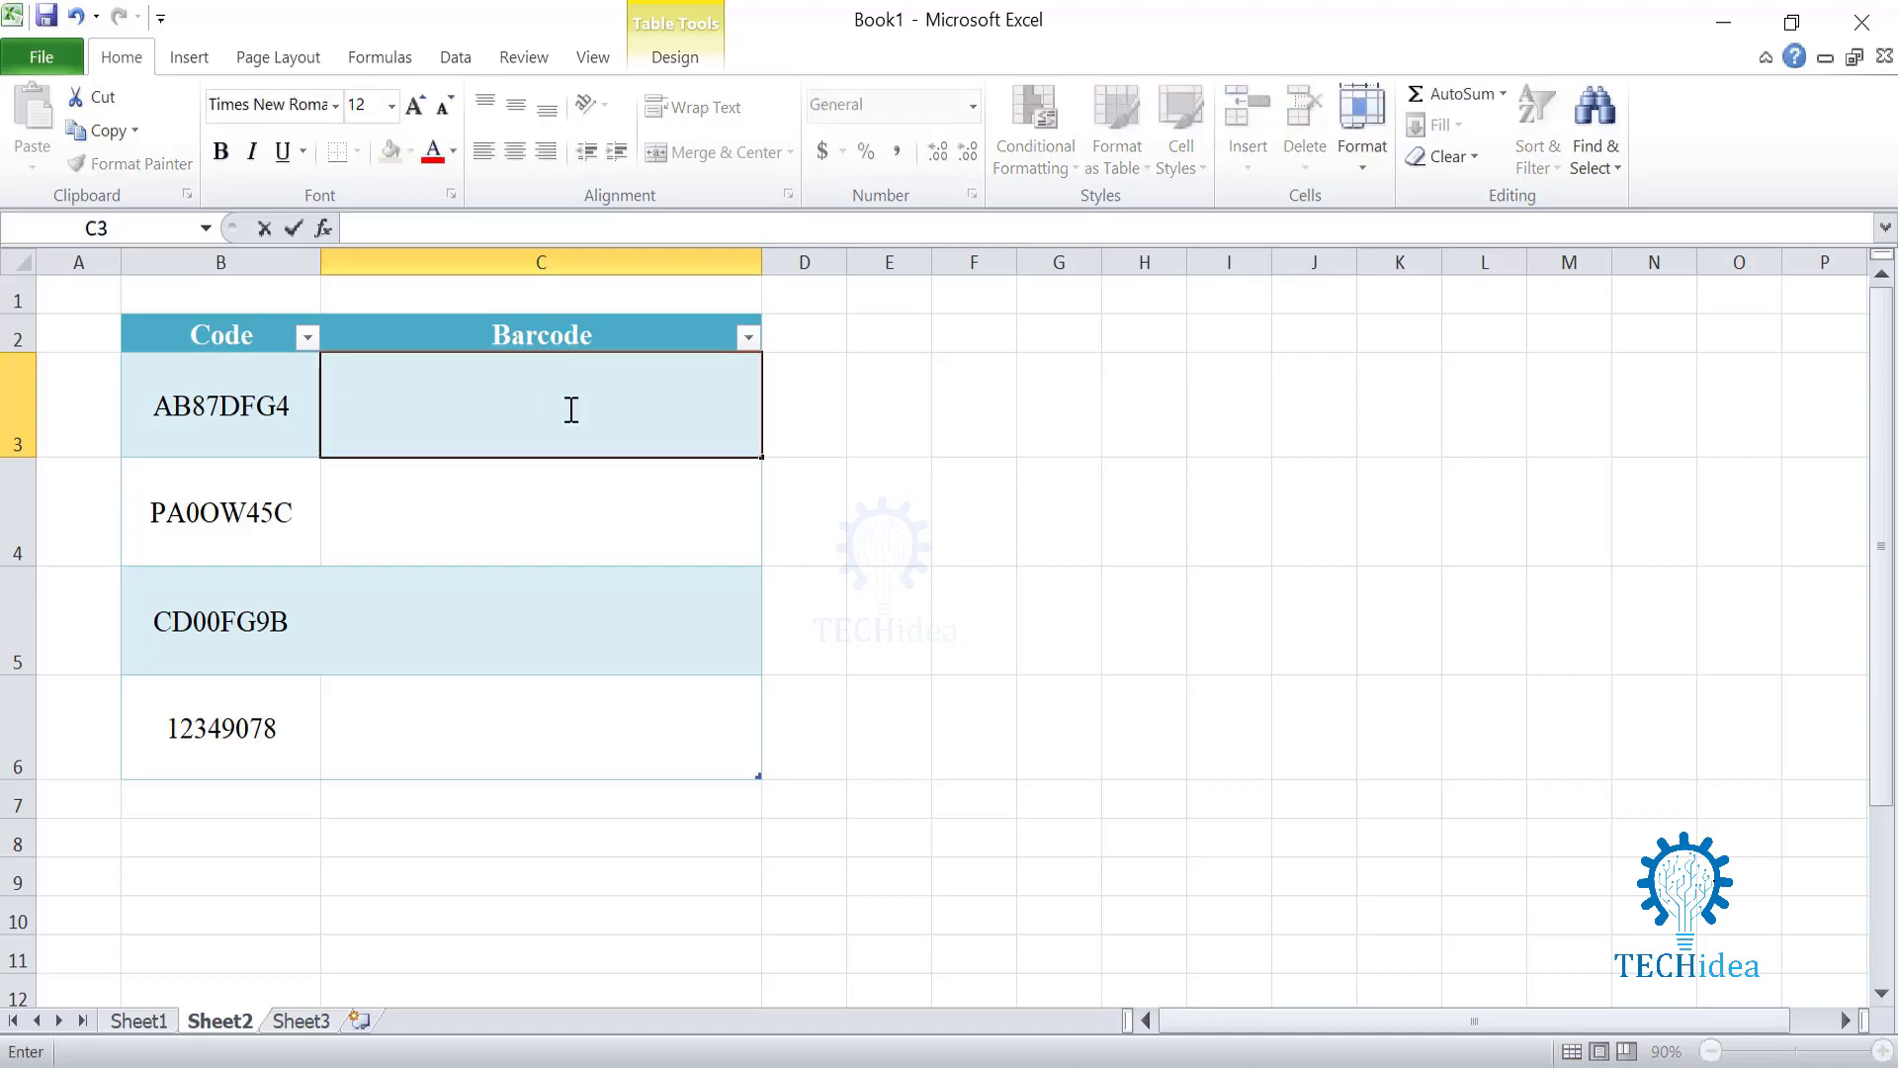
text(=)
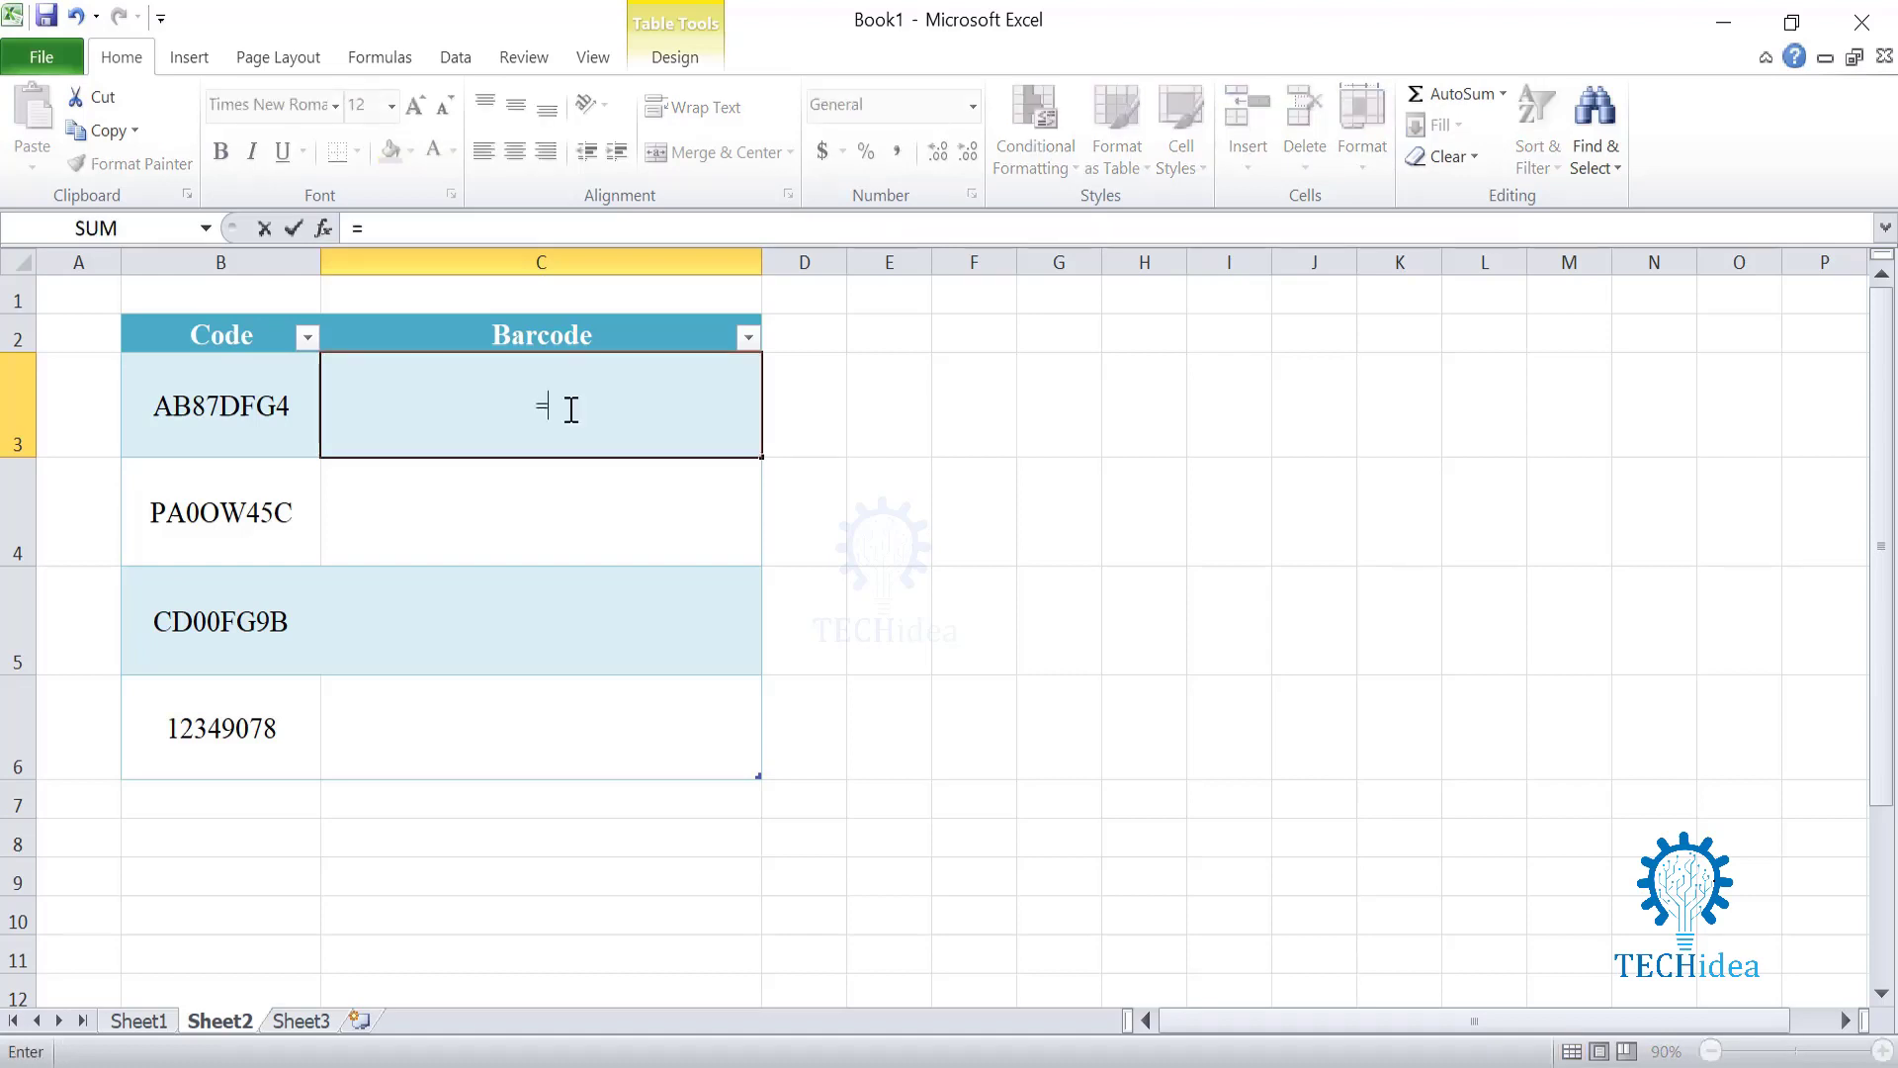
text("(")
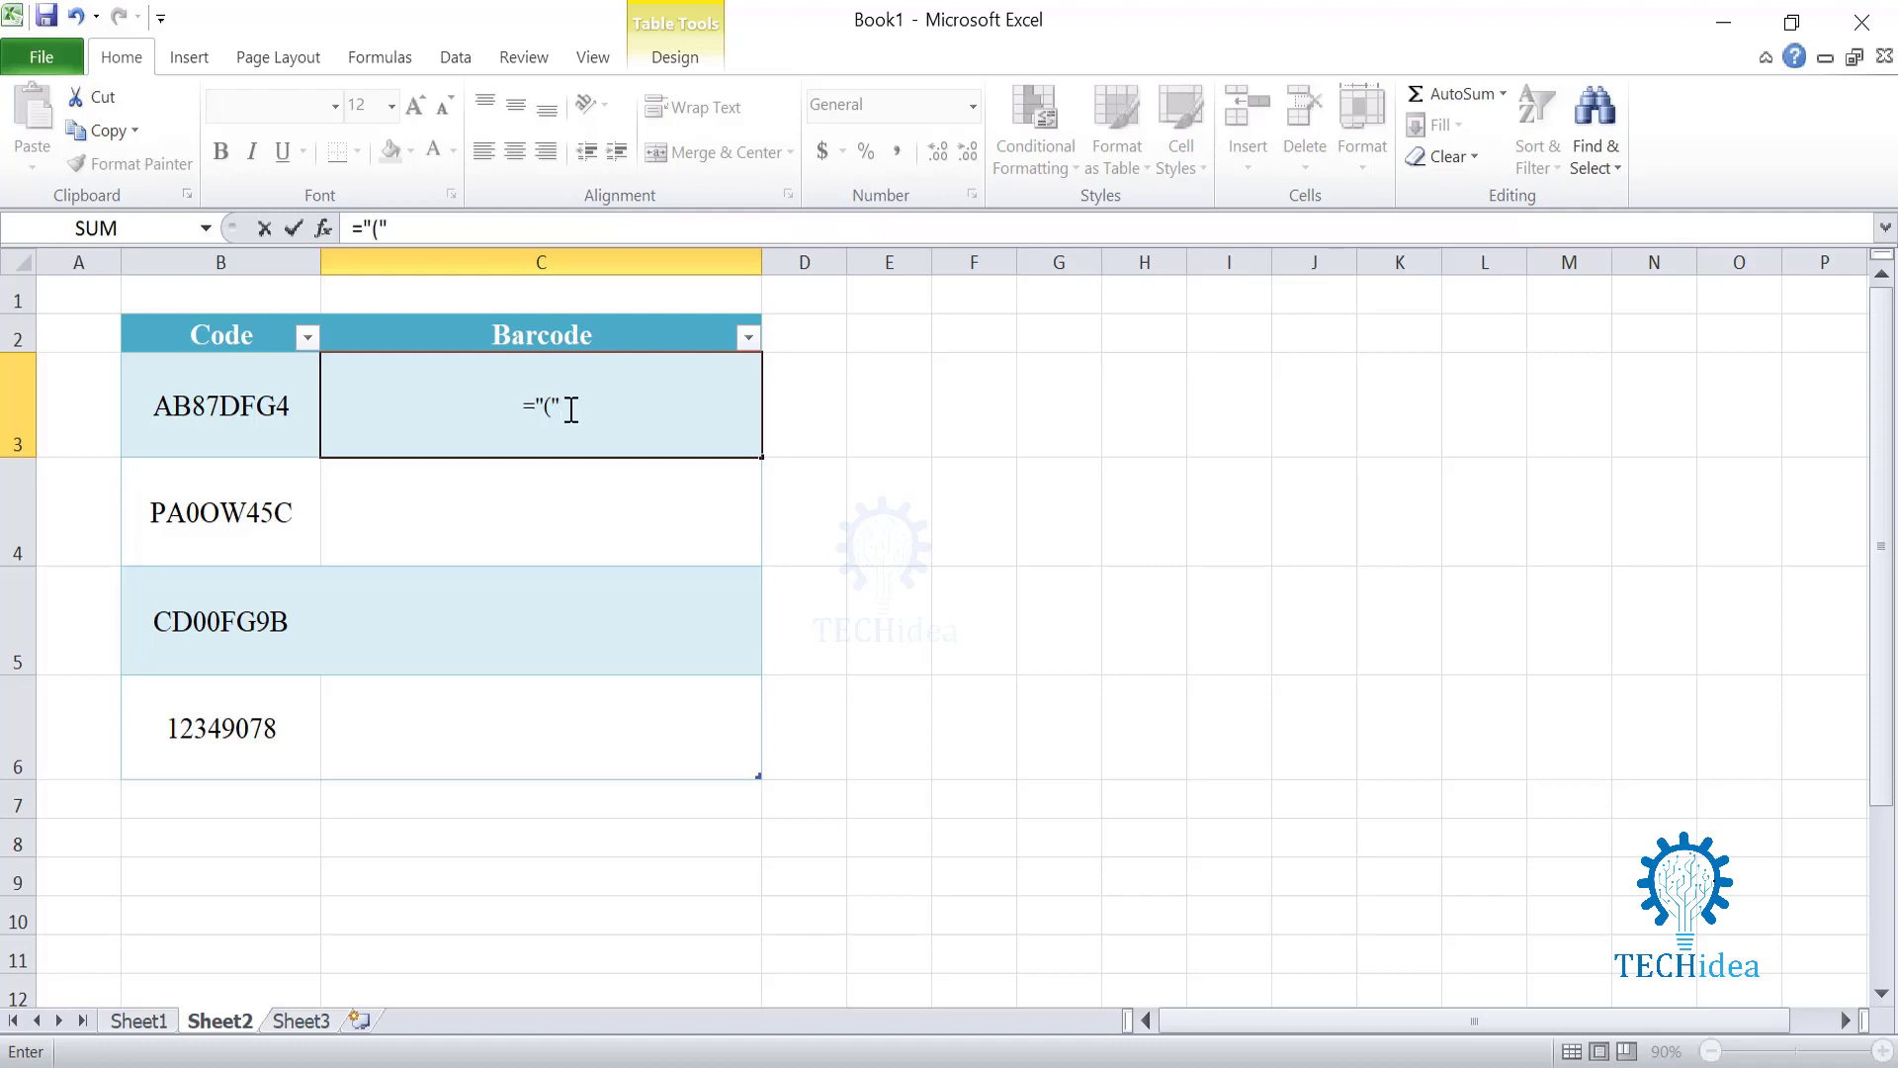
text(&)
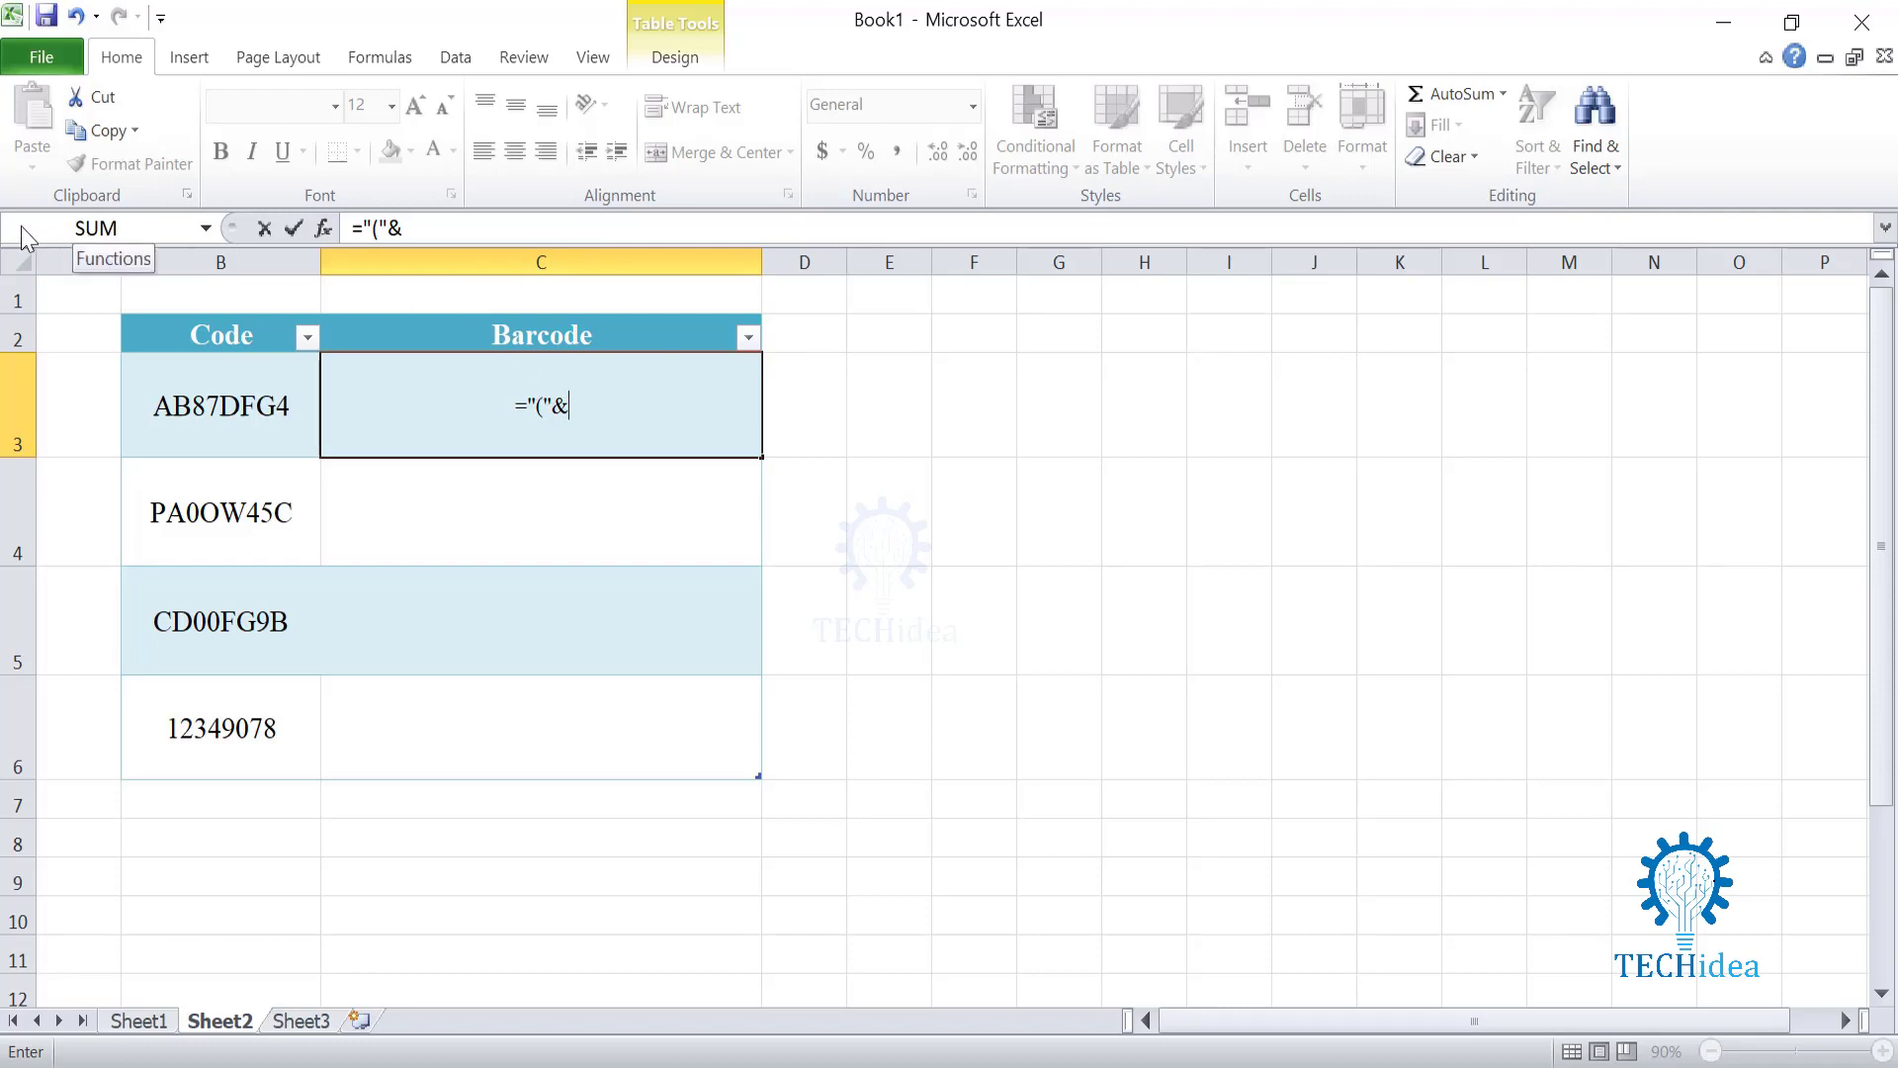
click(253, 395)
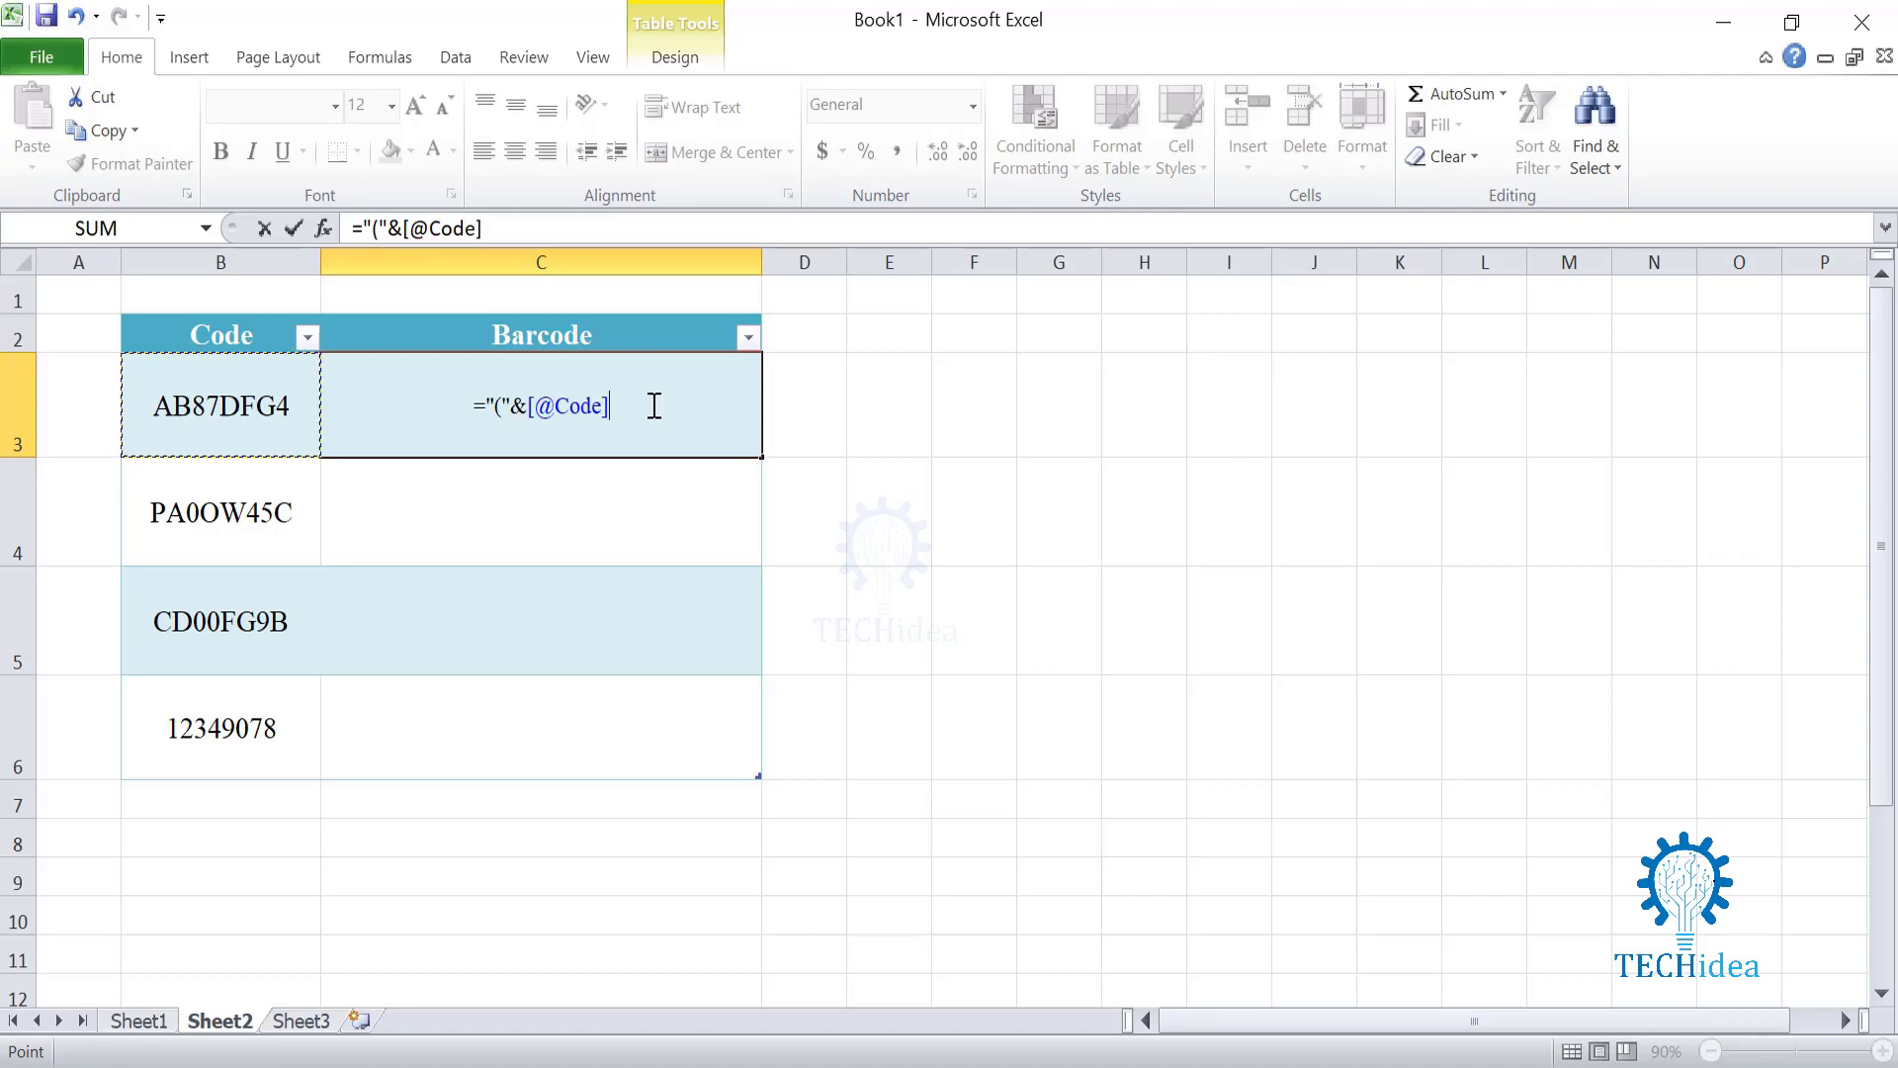
text(&)
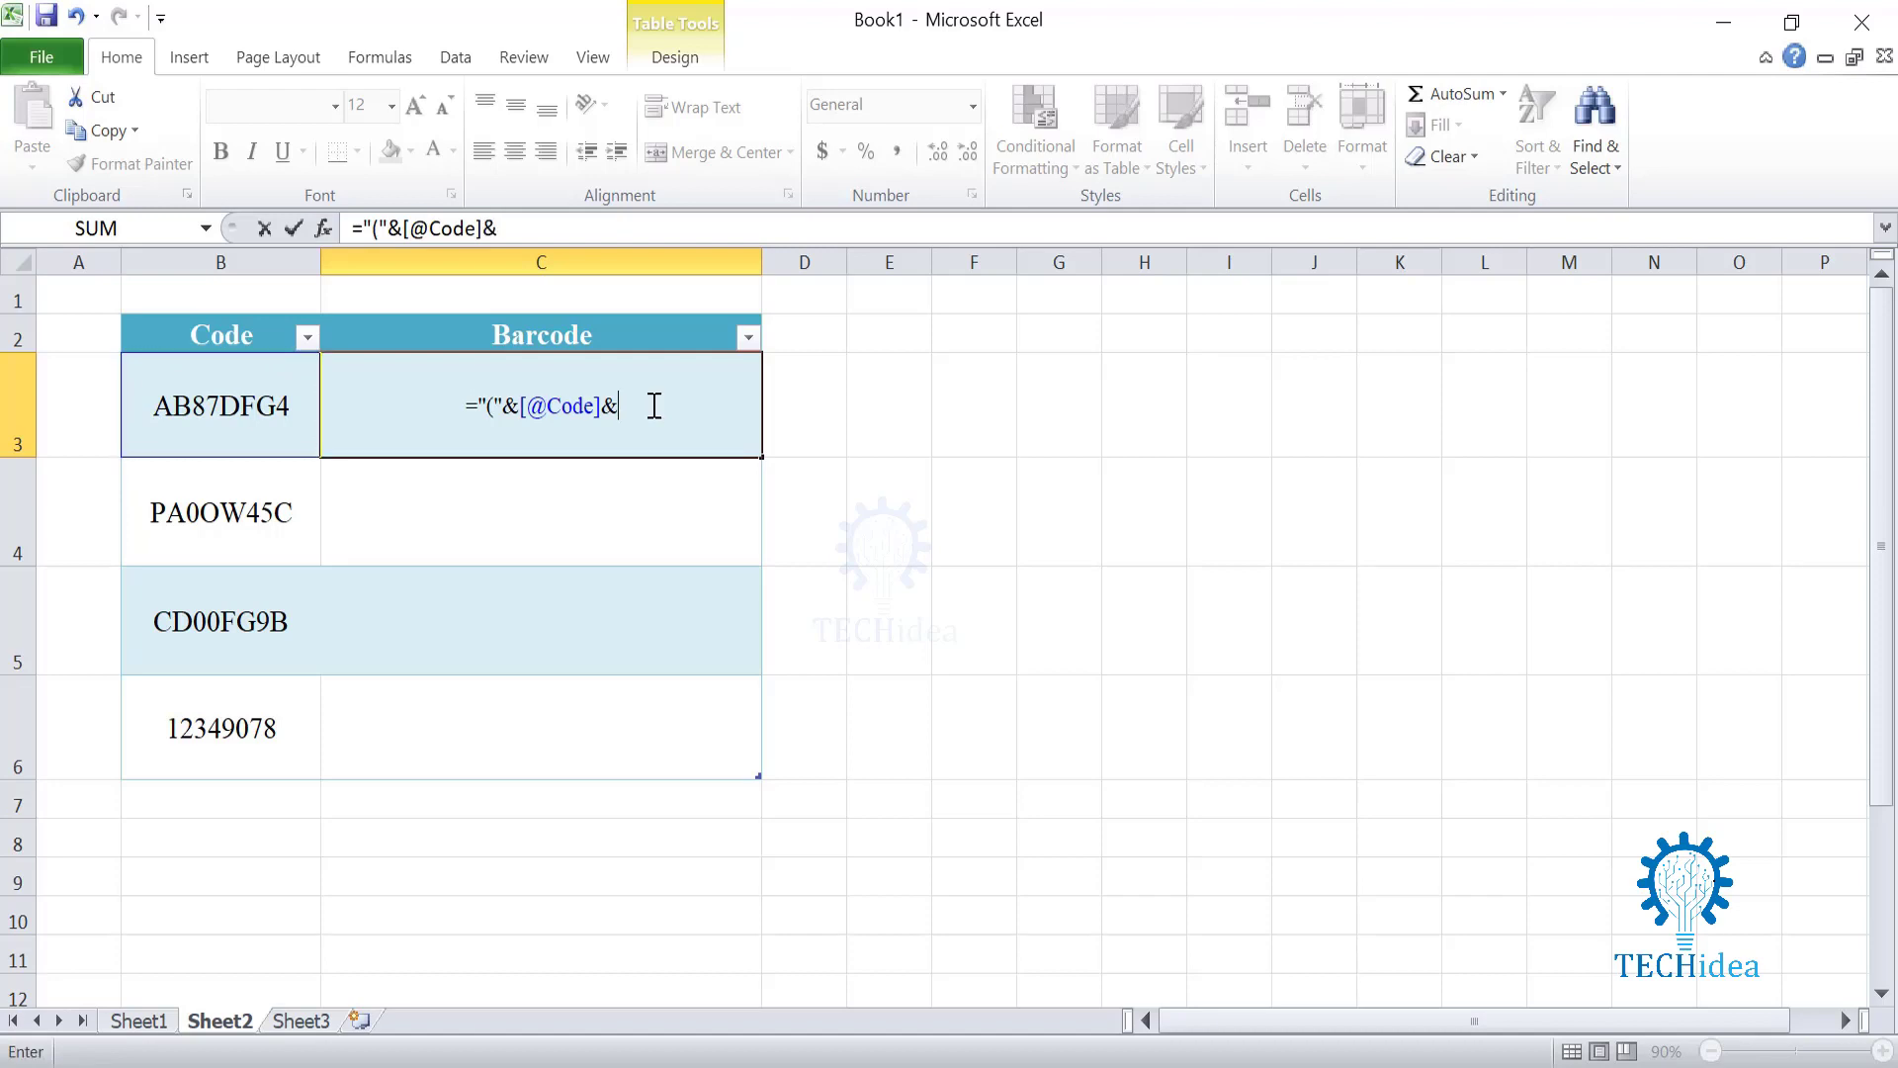
text(")
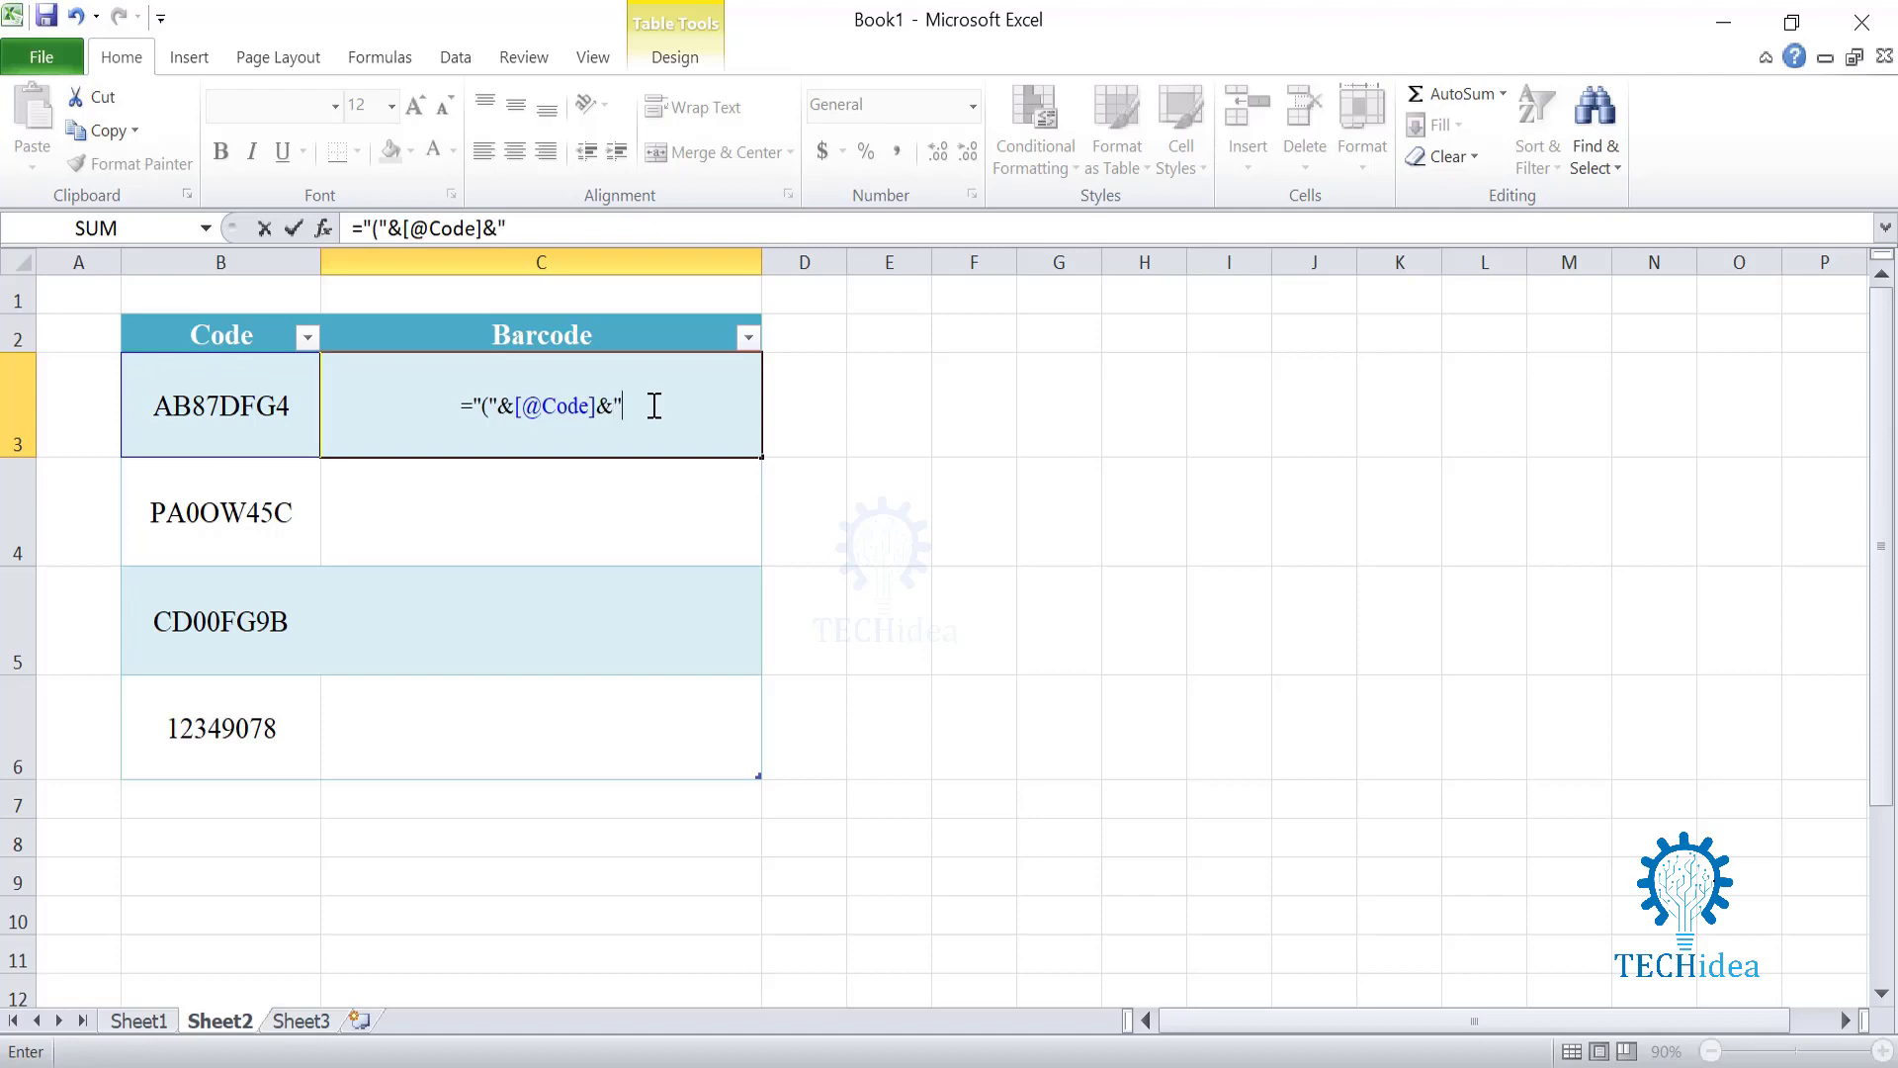
text()")
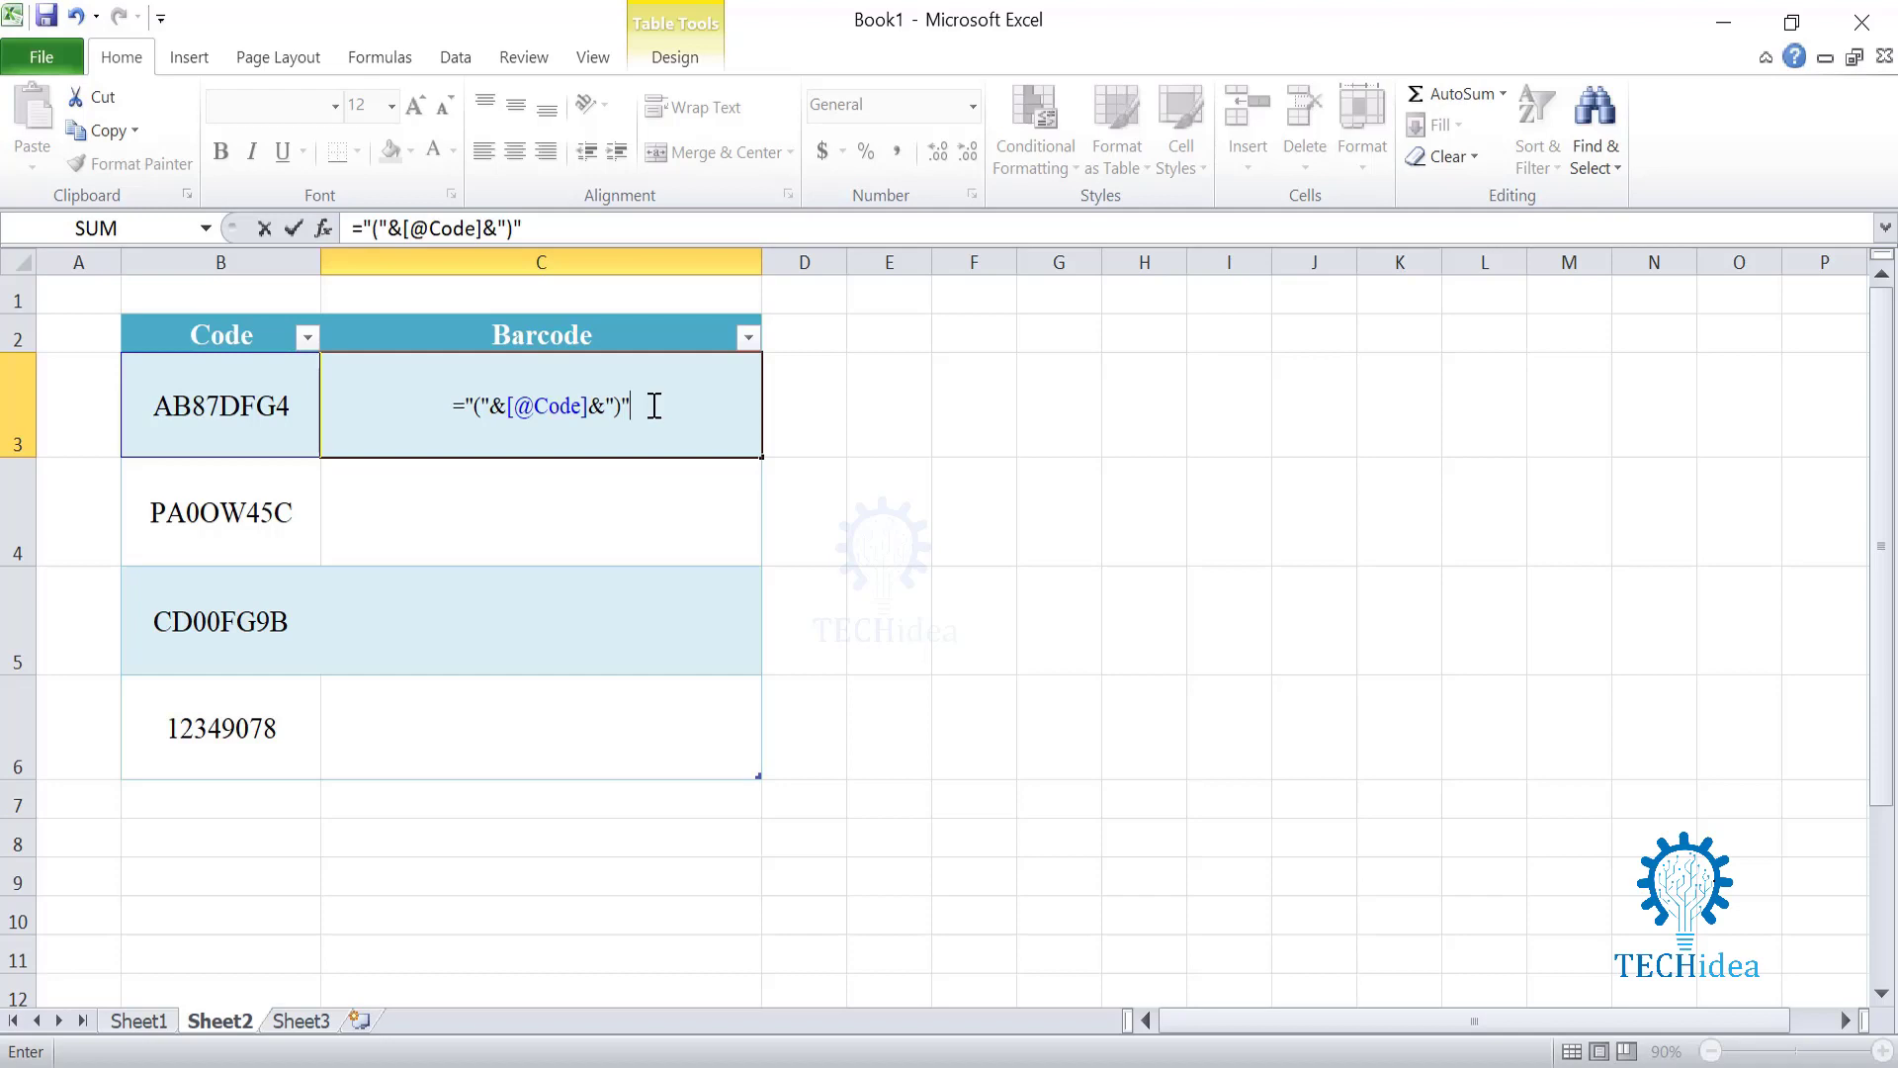
key(Return)
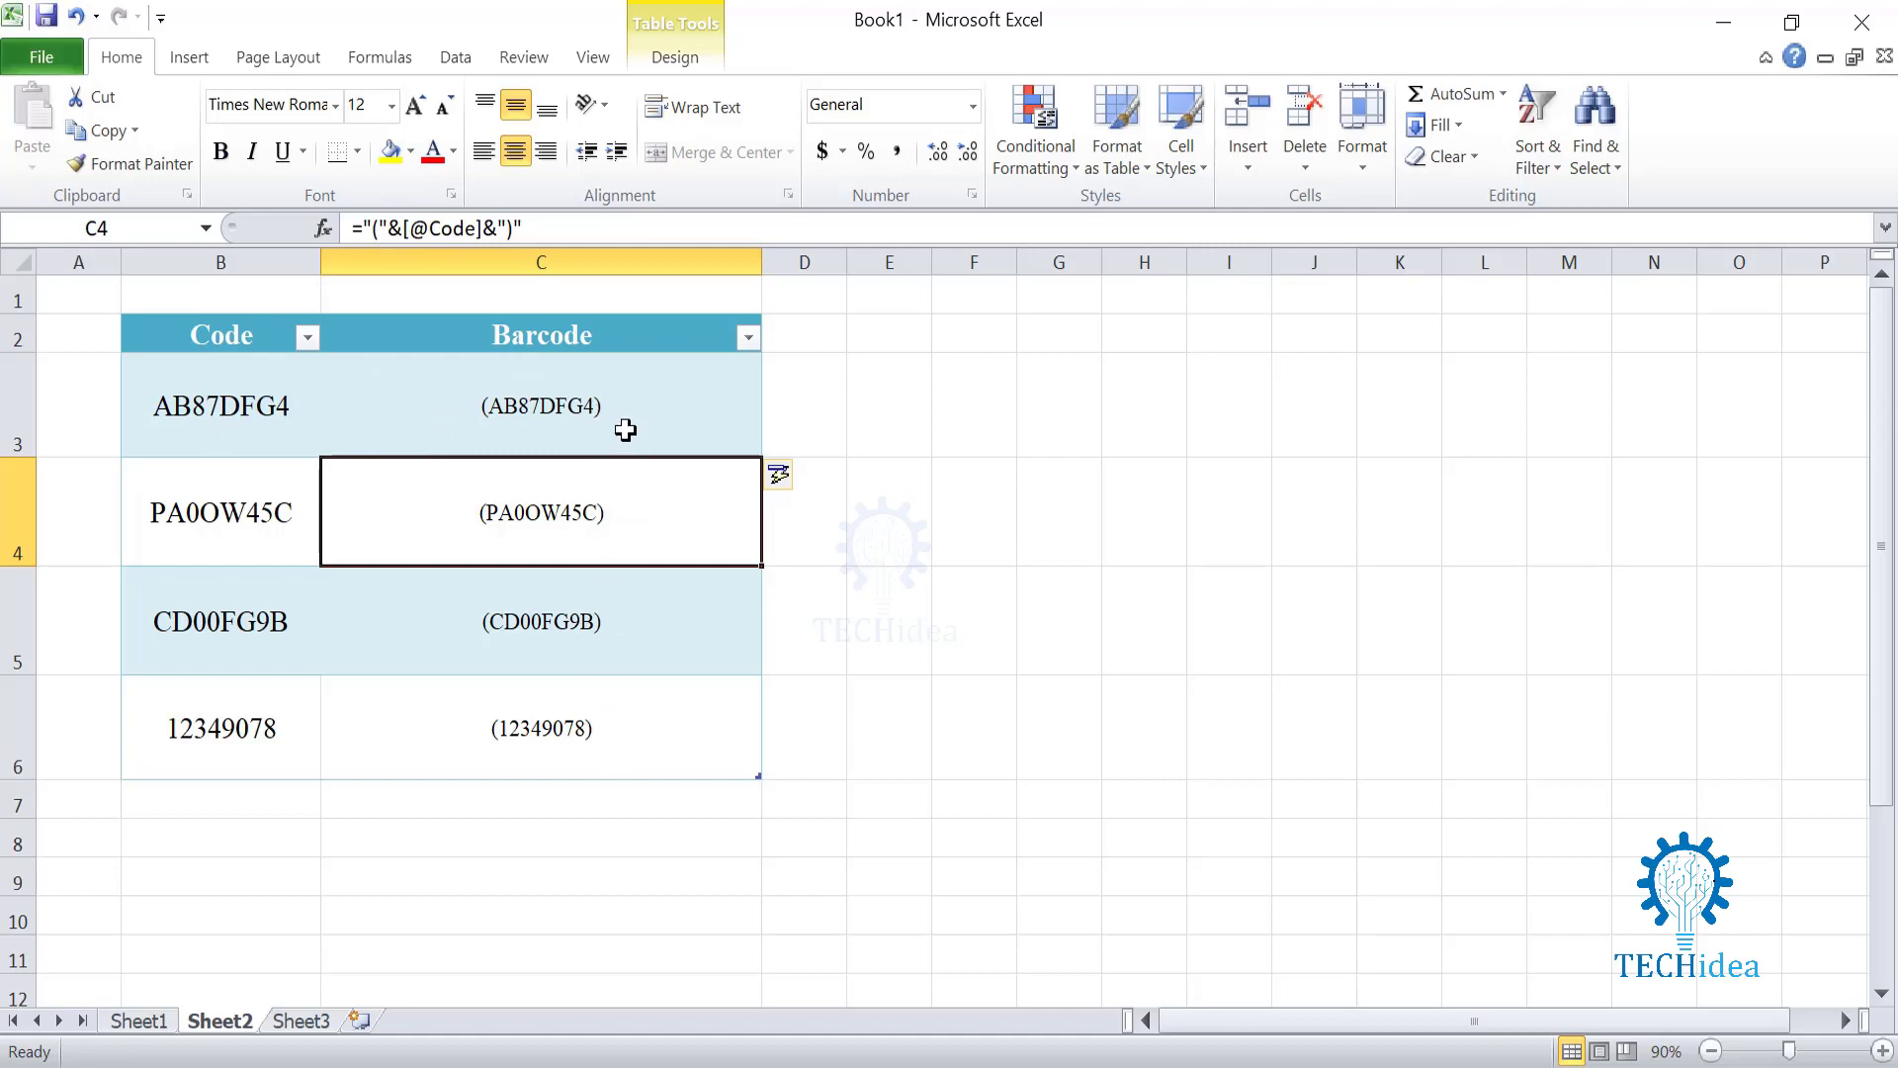
Step: Apply the IDAutomationHC39M font to the Barcode cells C3:C6
click(625, 402)
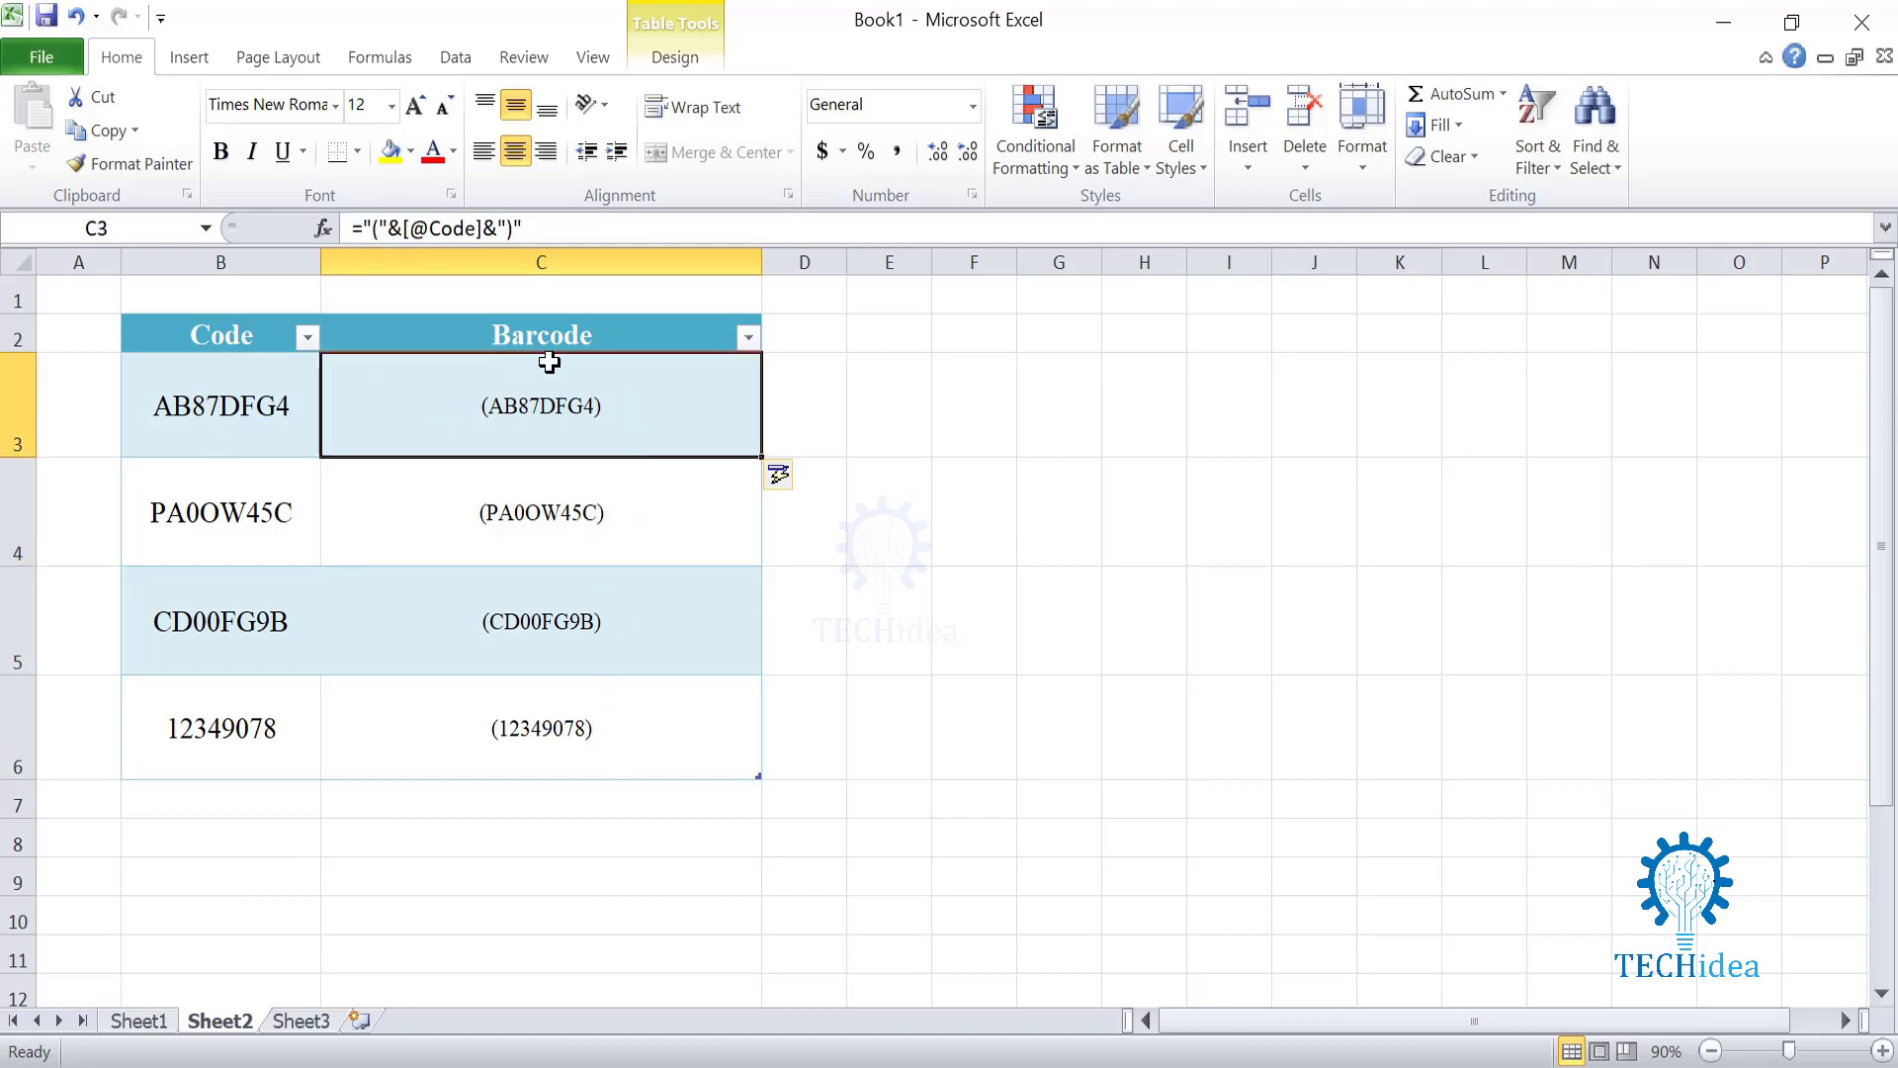
click(336, 107)
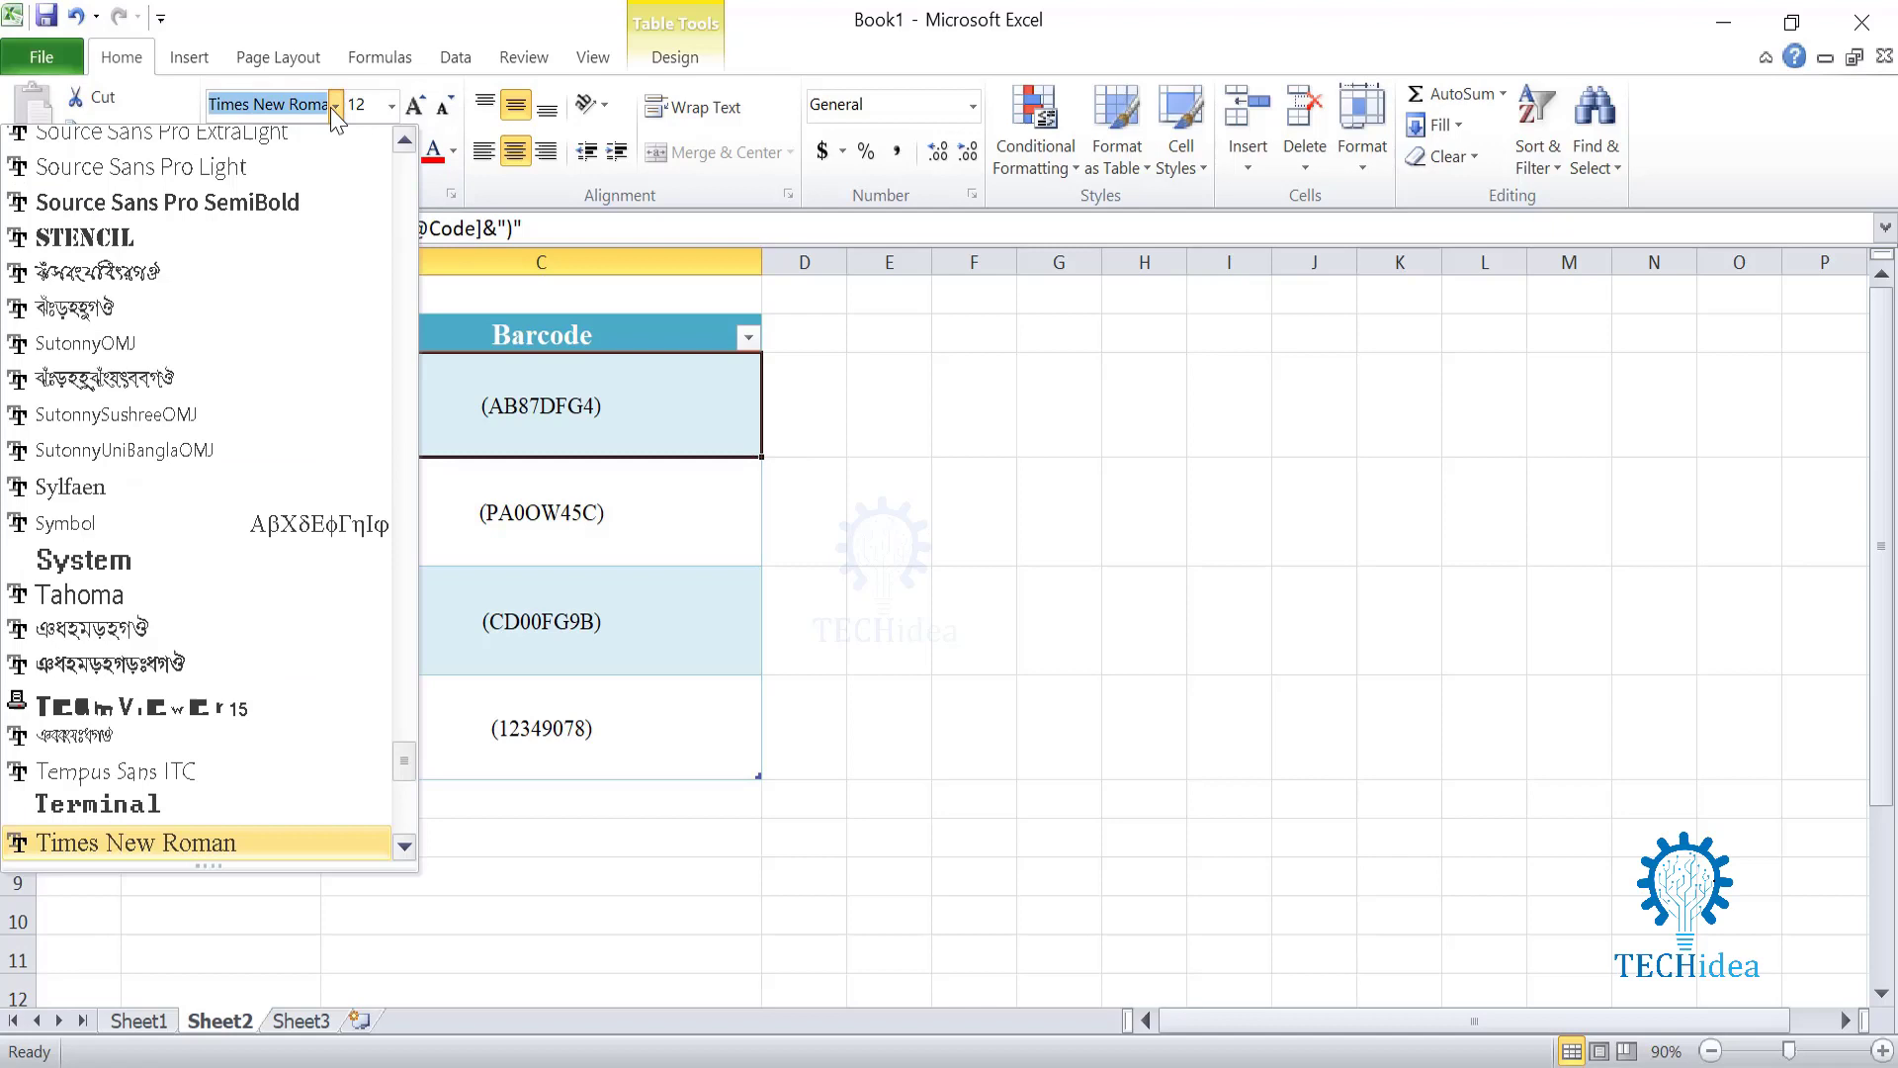
text(IDAutomationHC)
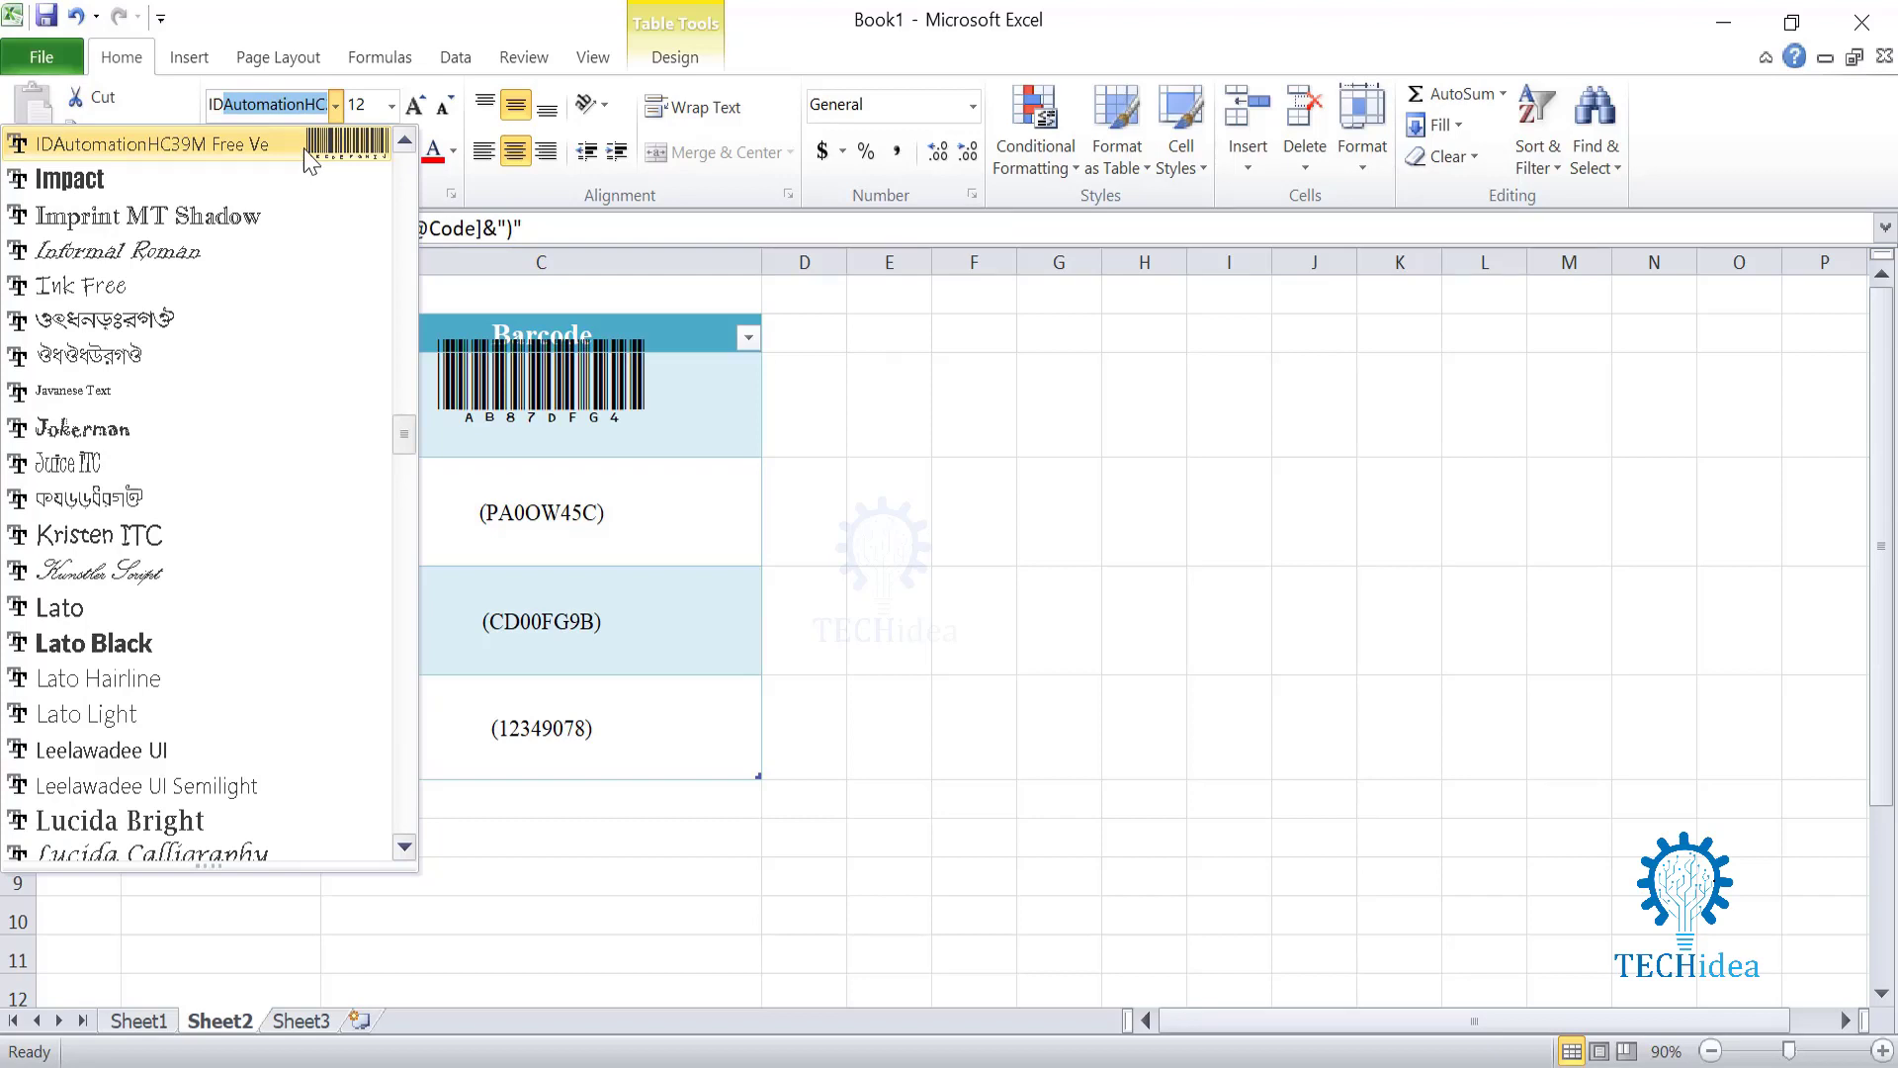
click(305, 148)
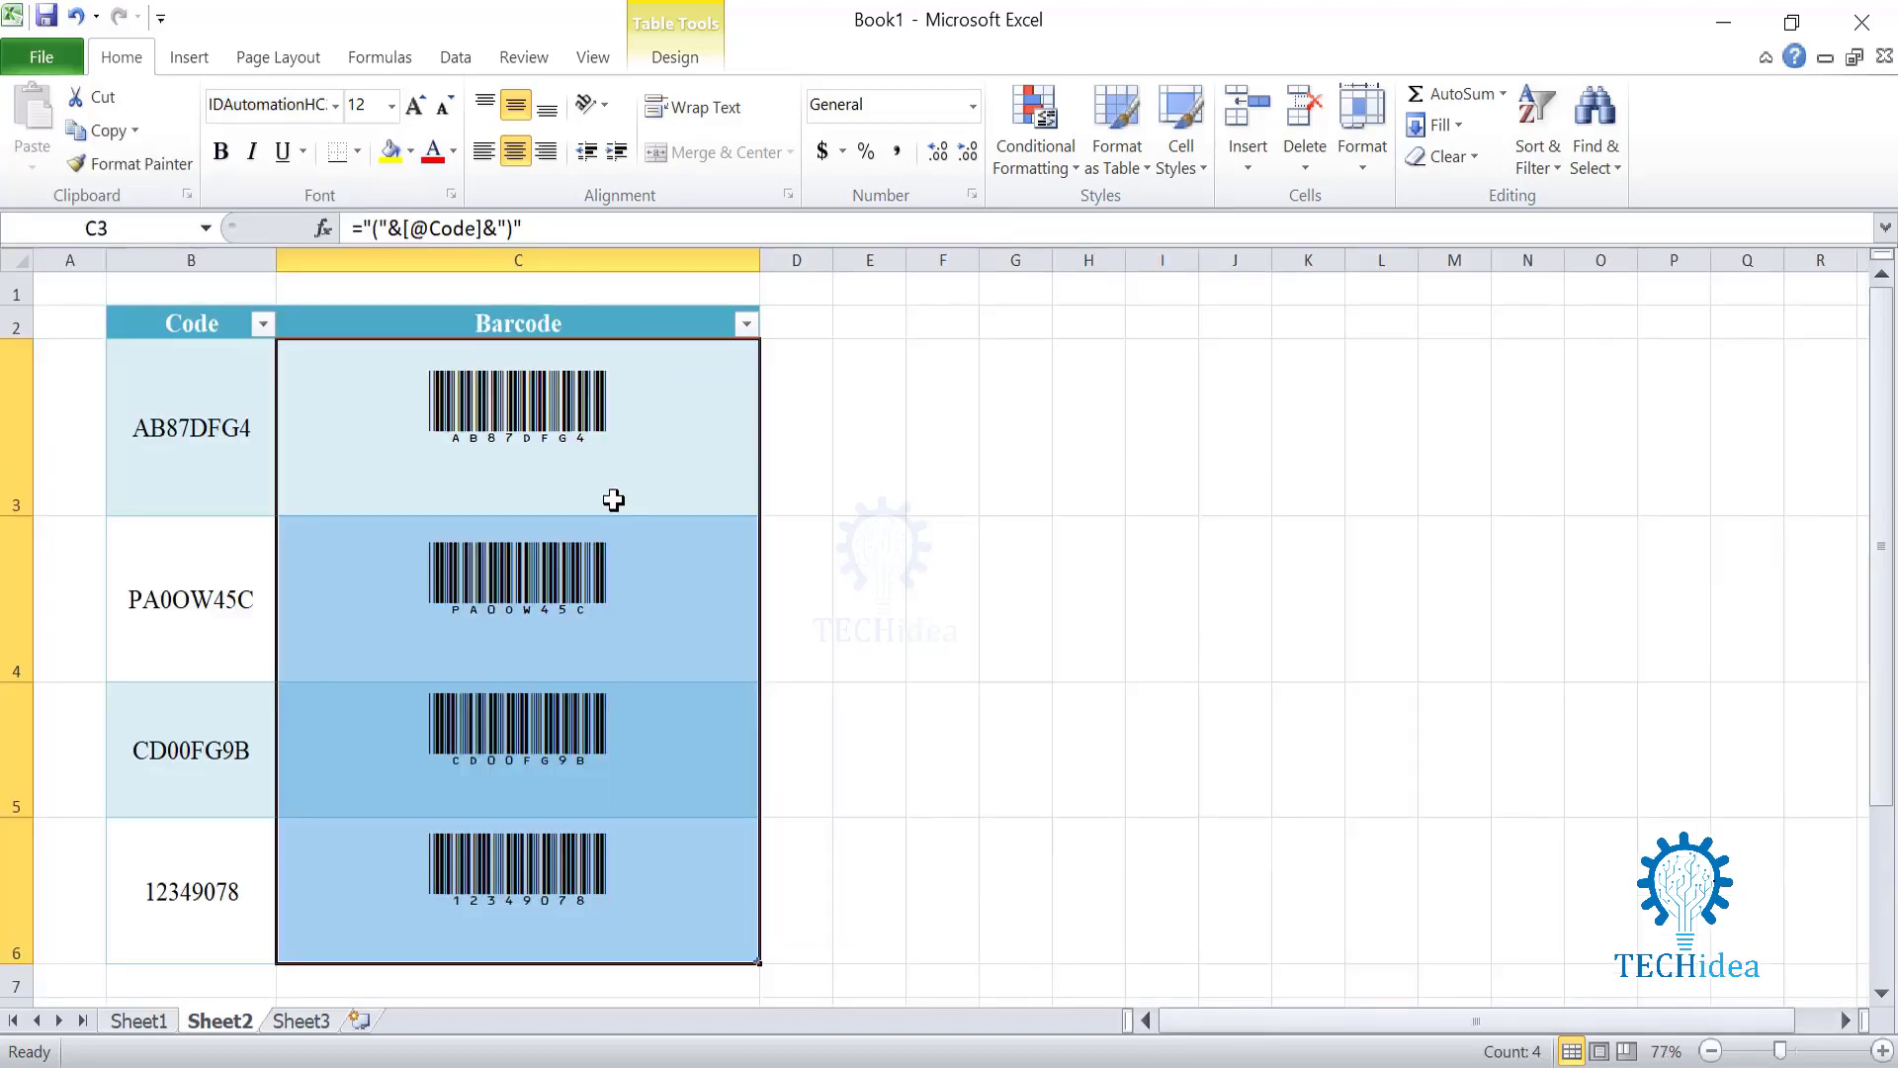
click(629, 450)
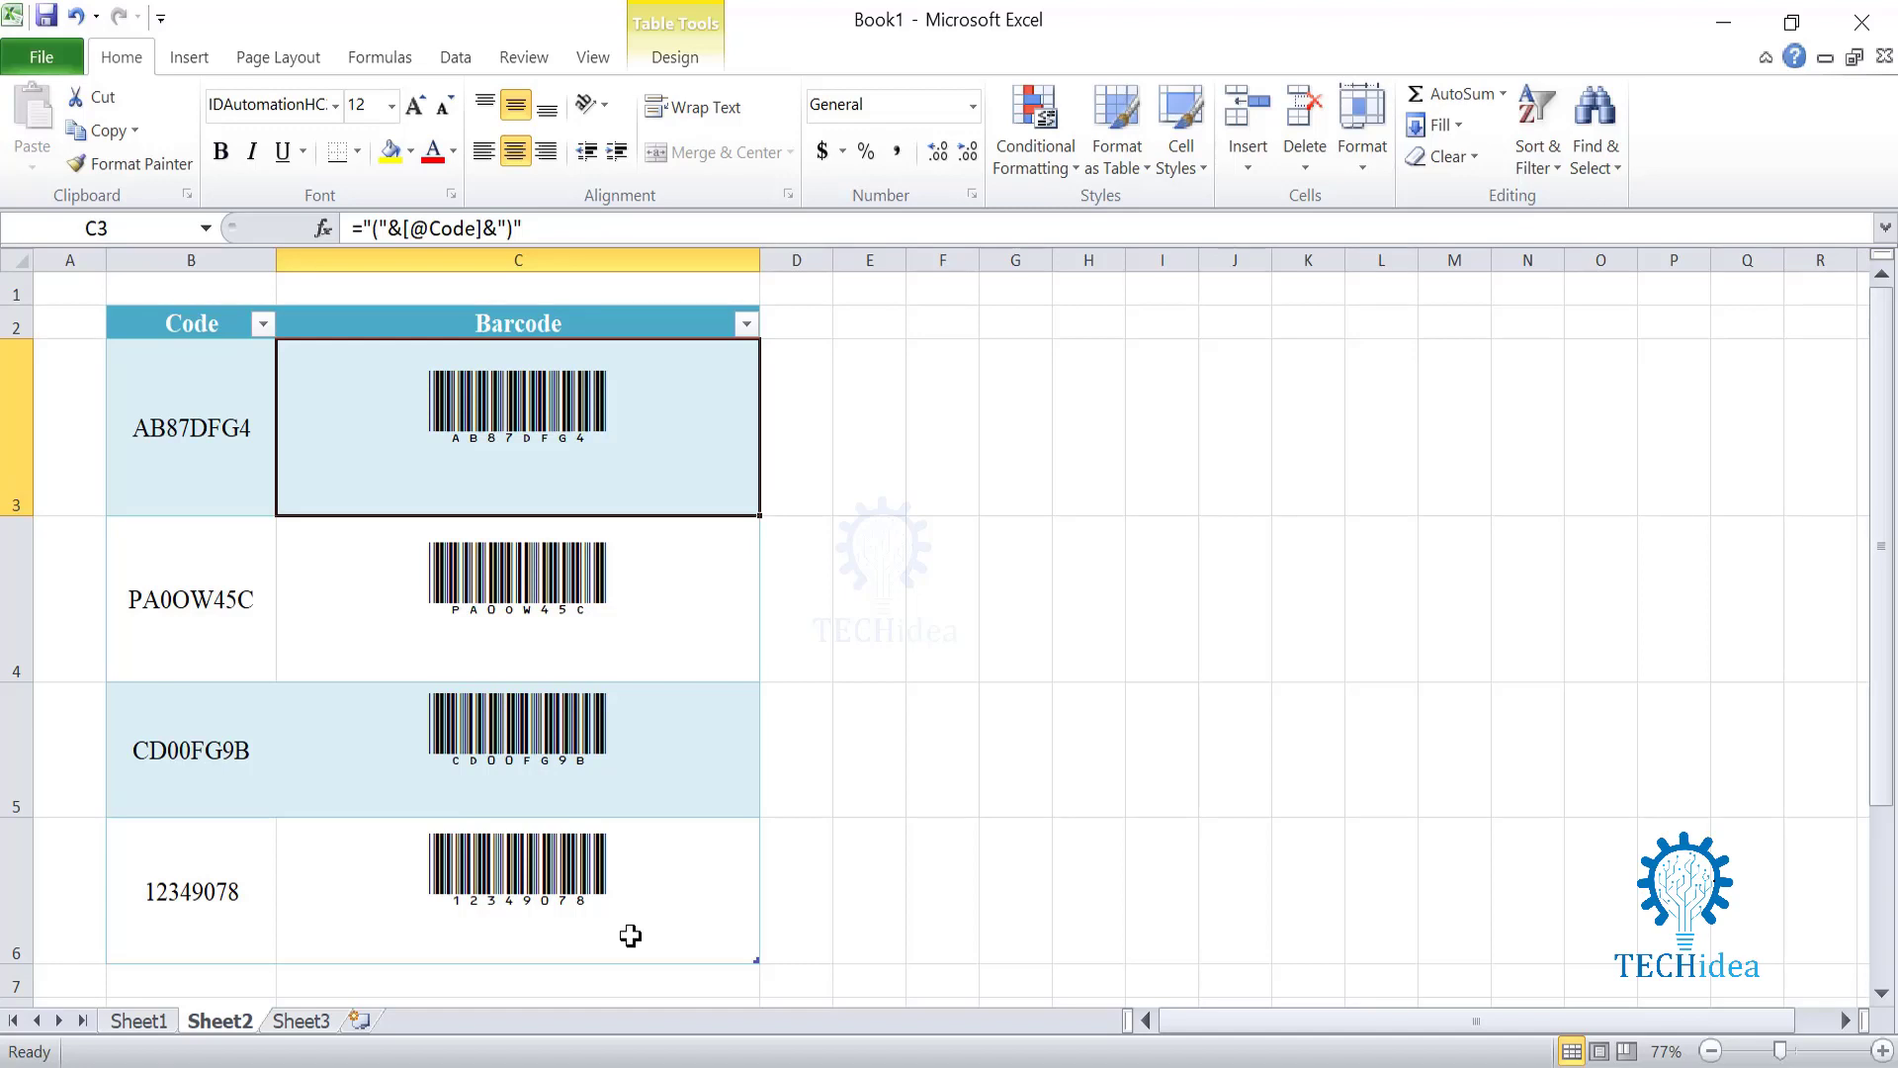
Step: Change code AB87DFG4 to DB87DFG4 and verify its barcode in C3 updated
click(1802, 1056)
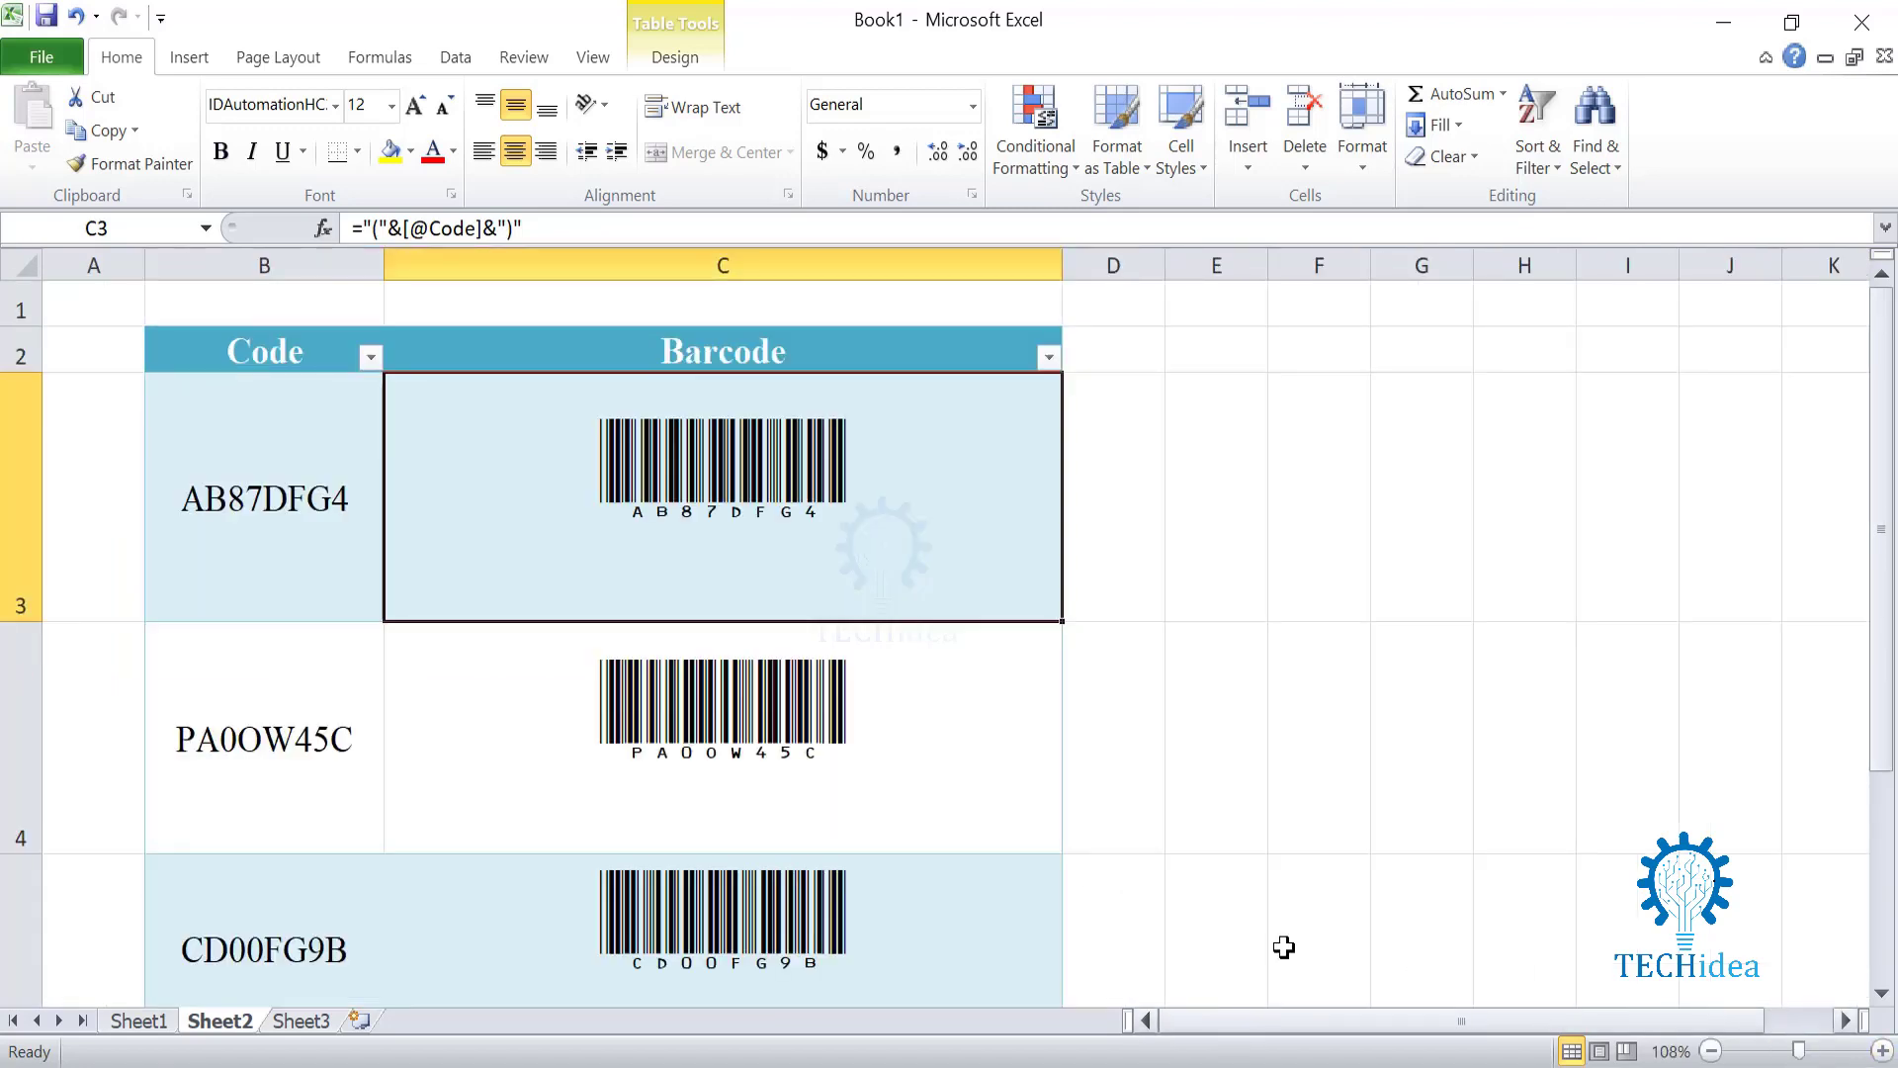
click(215, 502)
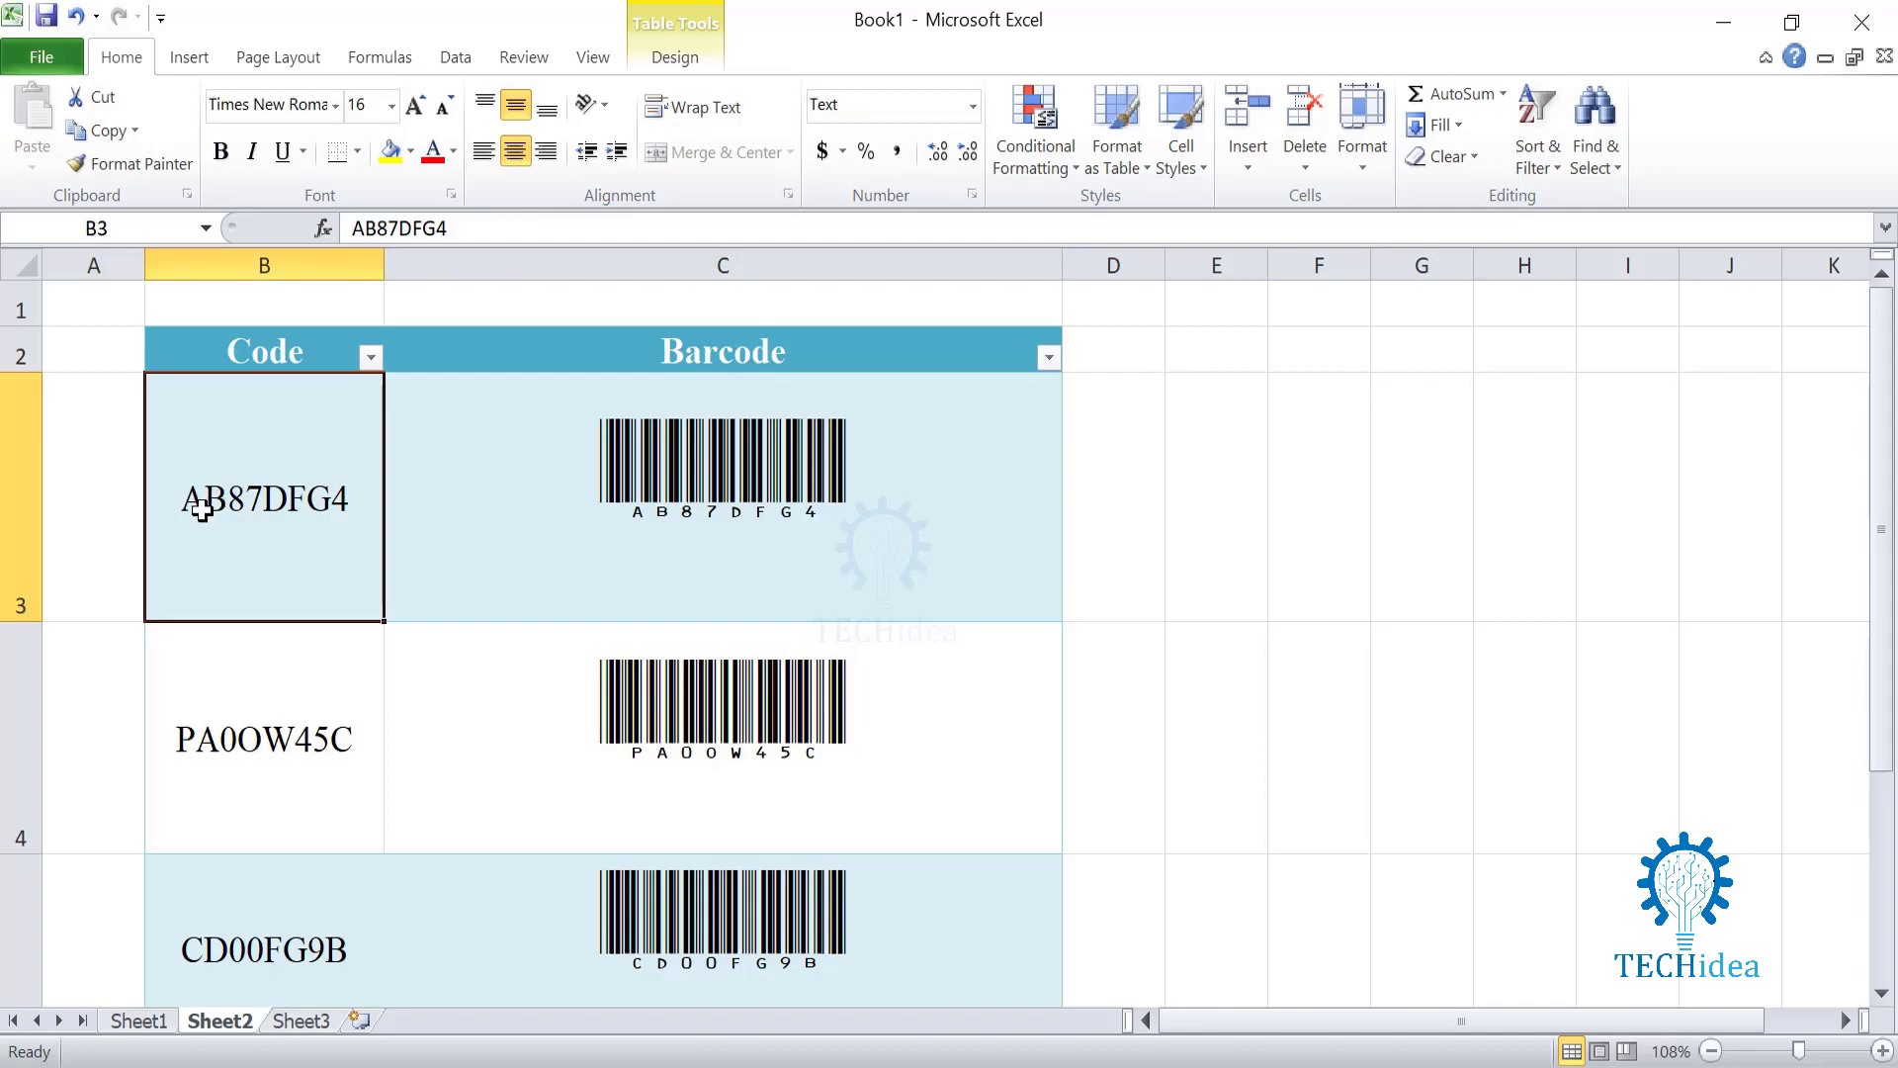
double_click(205, 504)
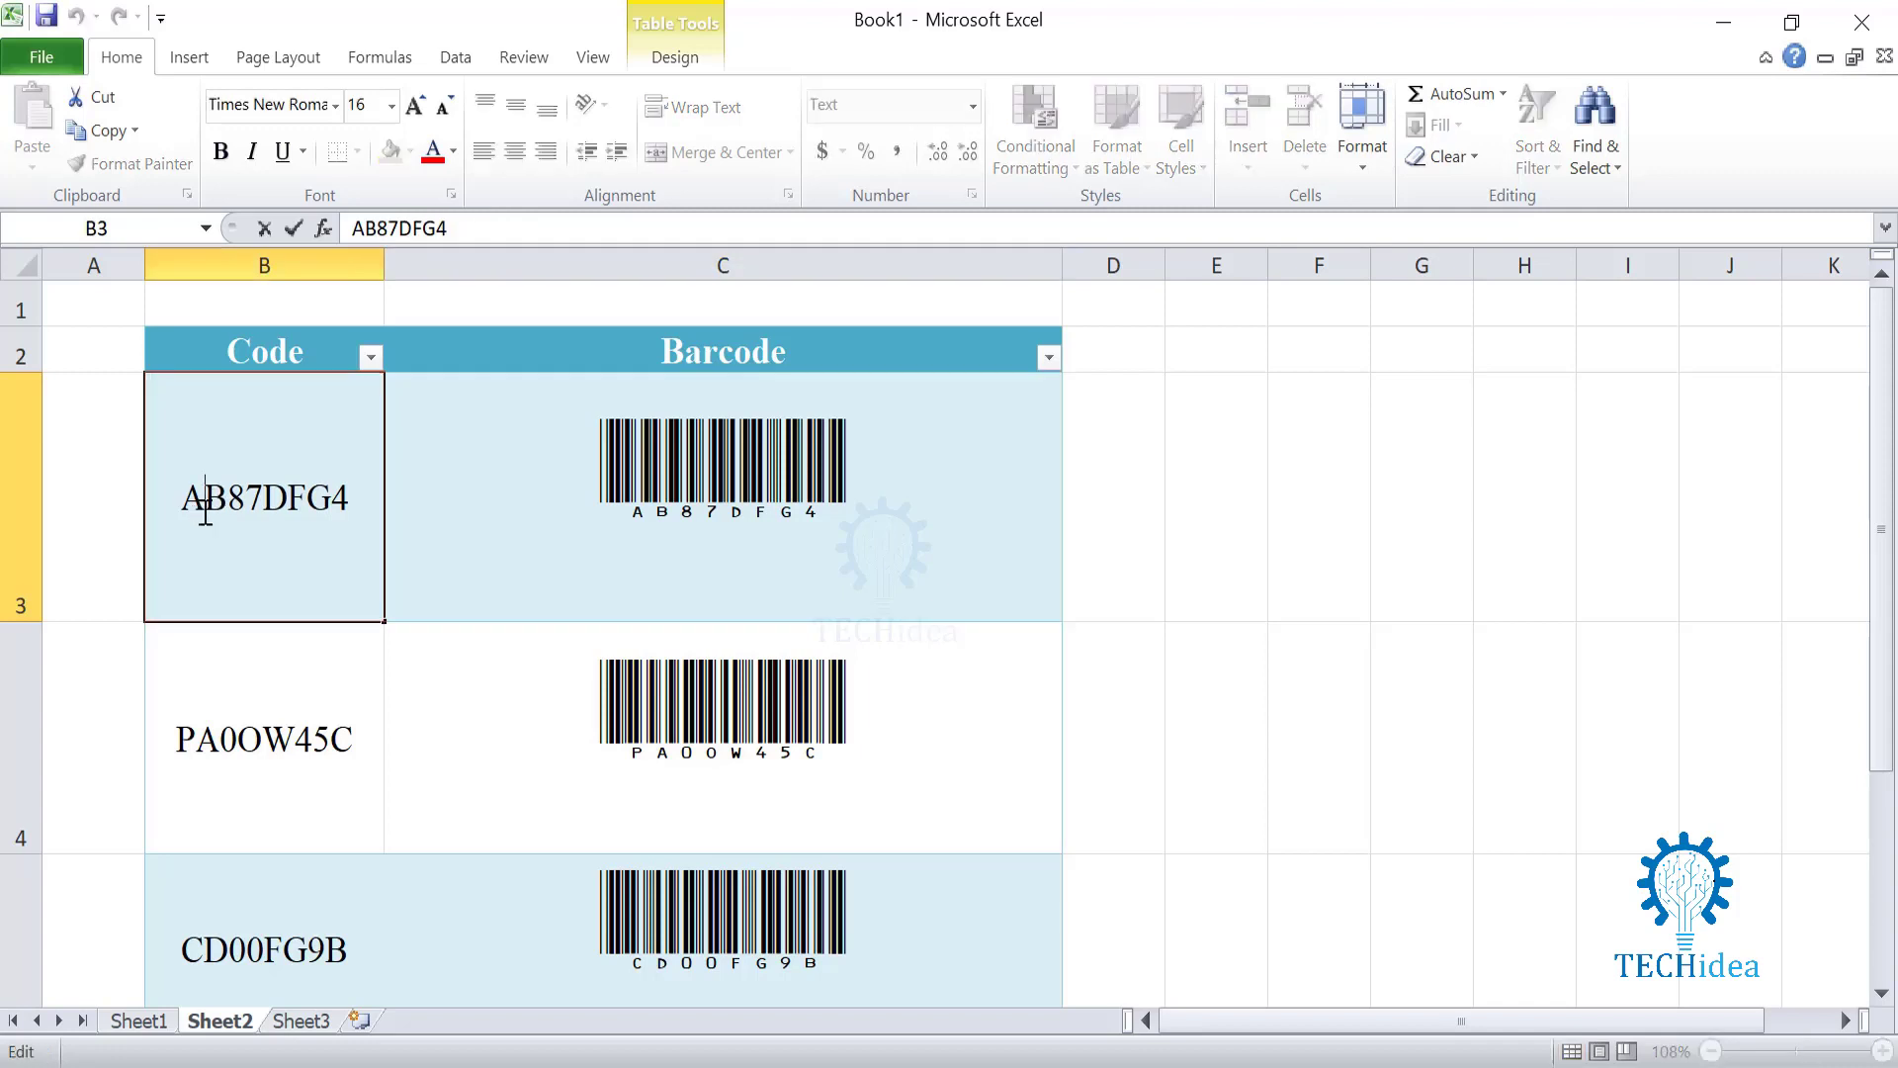
key(BackSpace)
text(D)
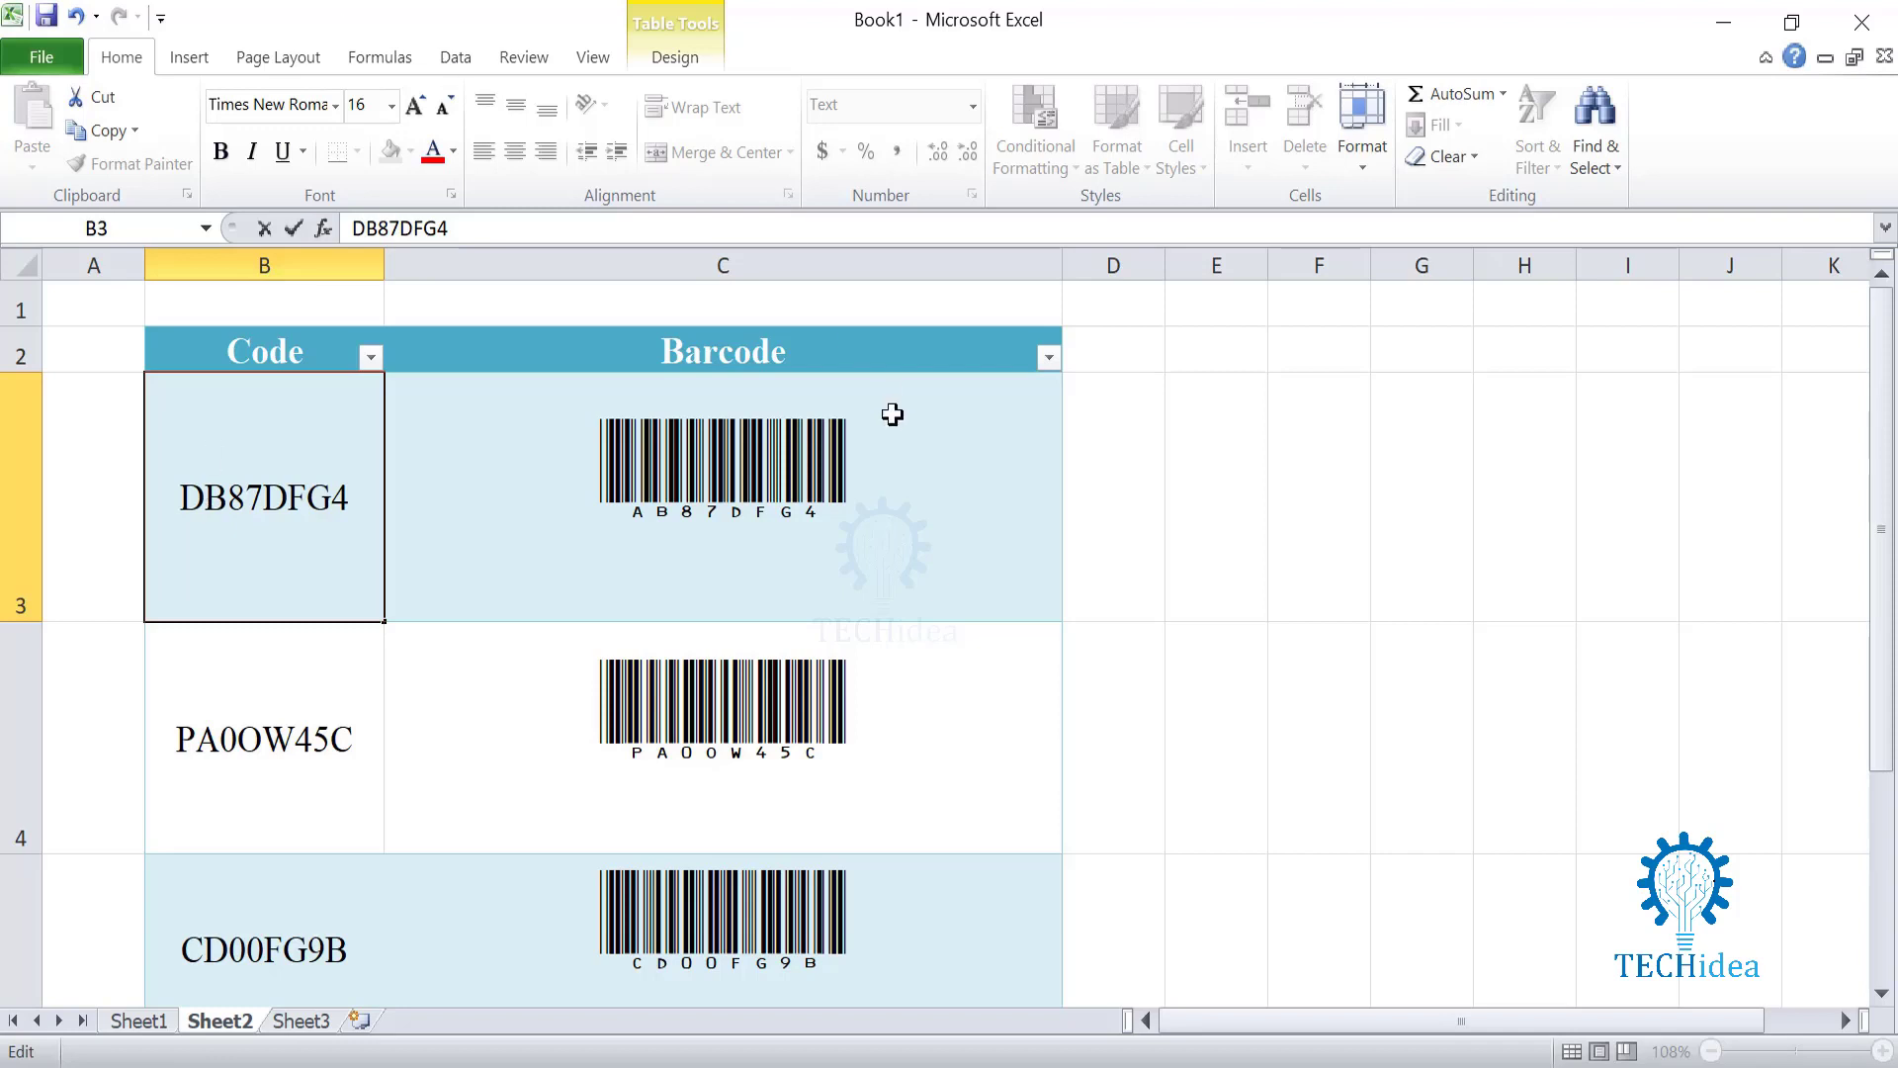
key(ctrl+Return)
click(636, 553)
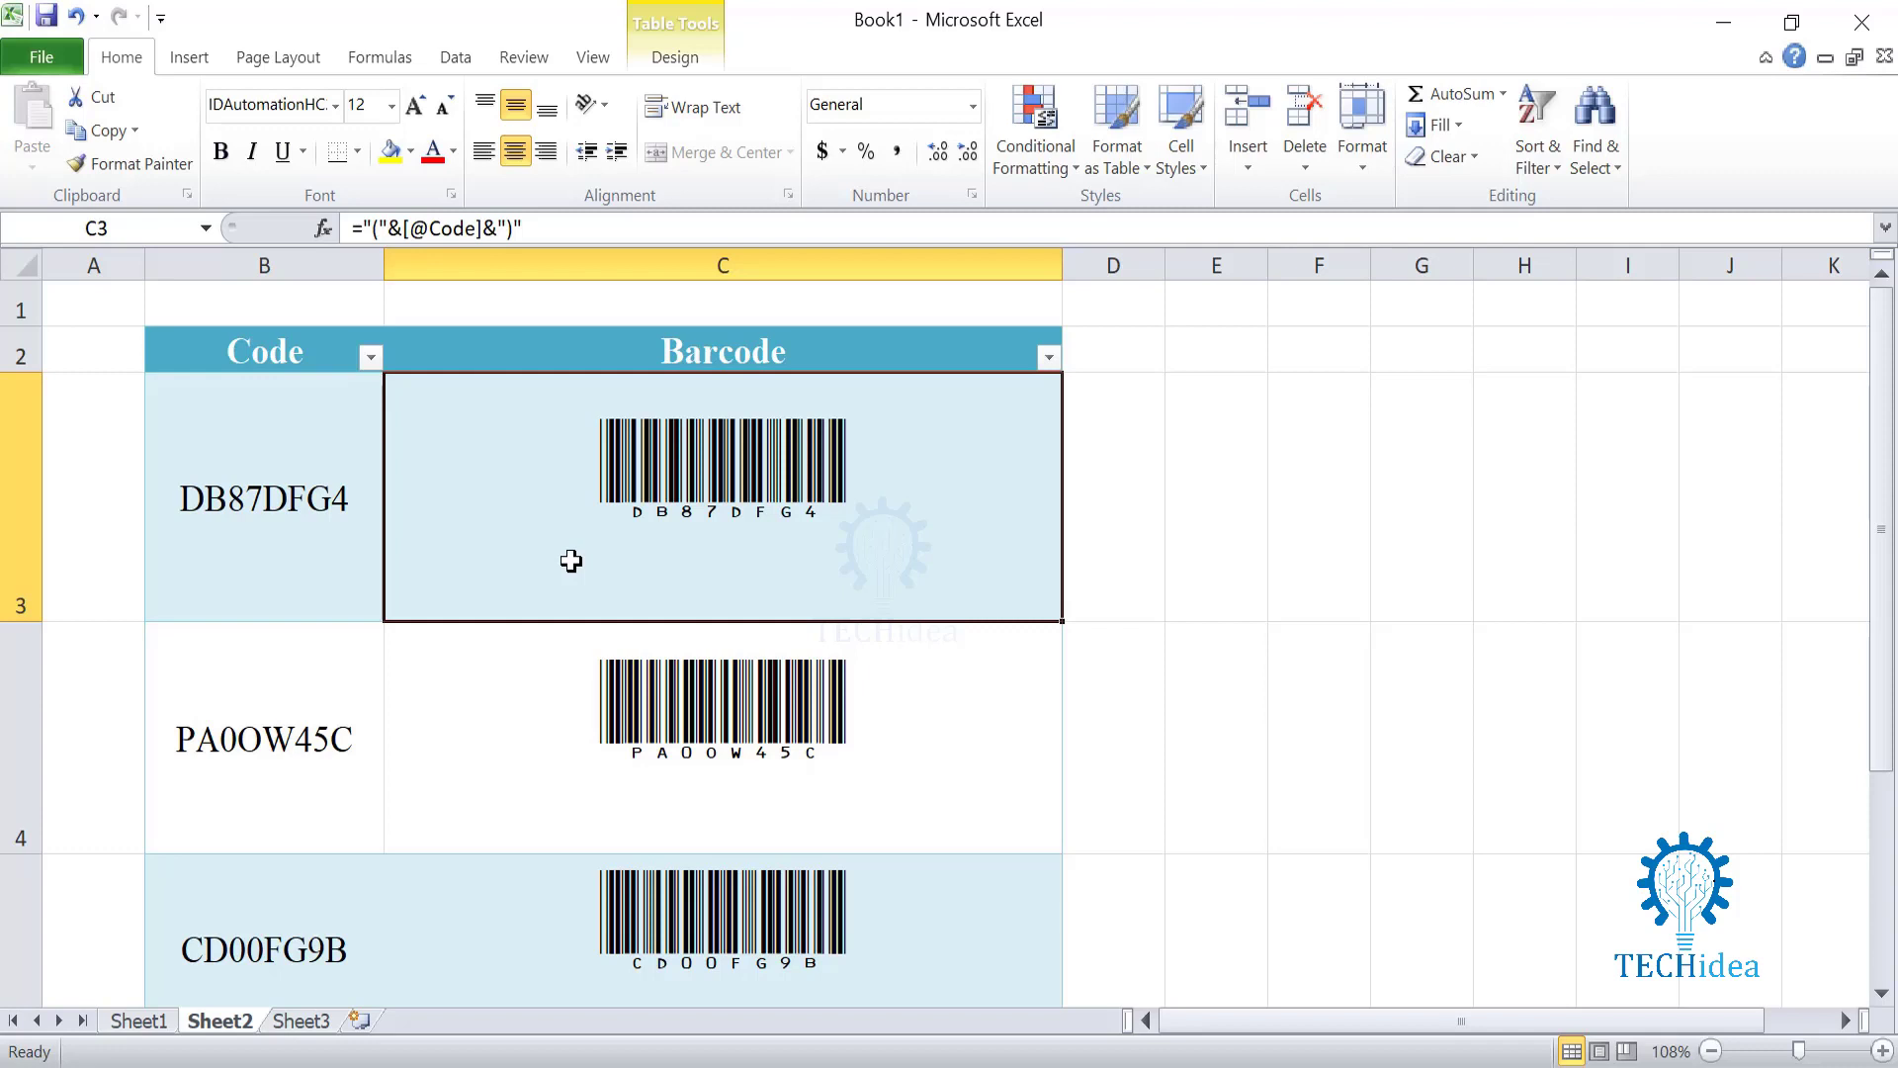
click(336, 104)
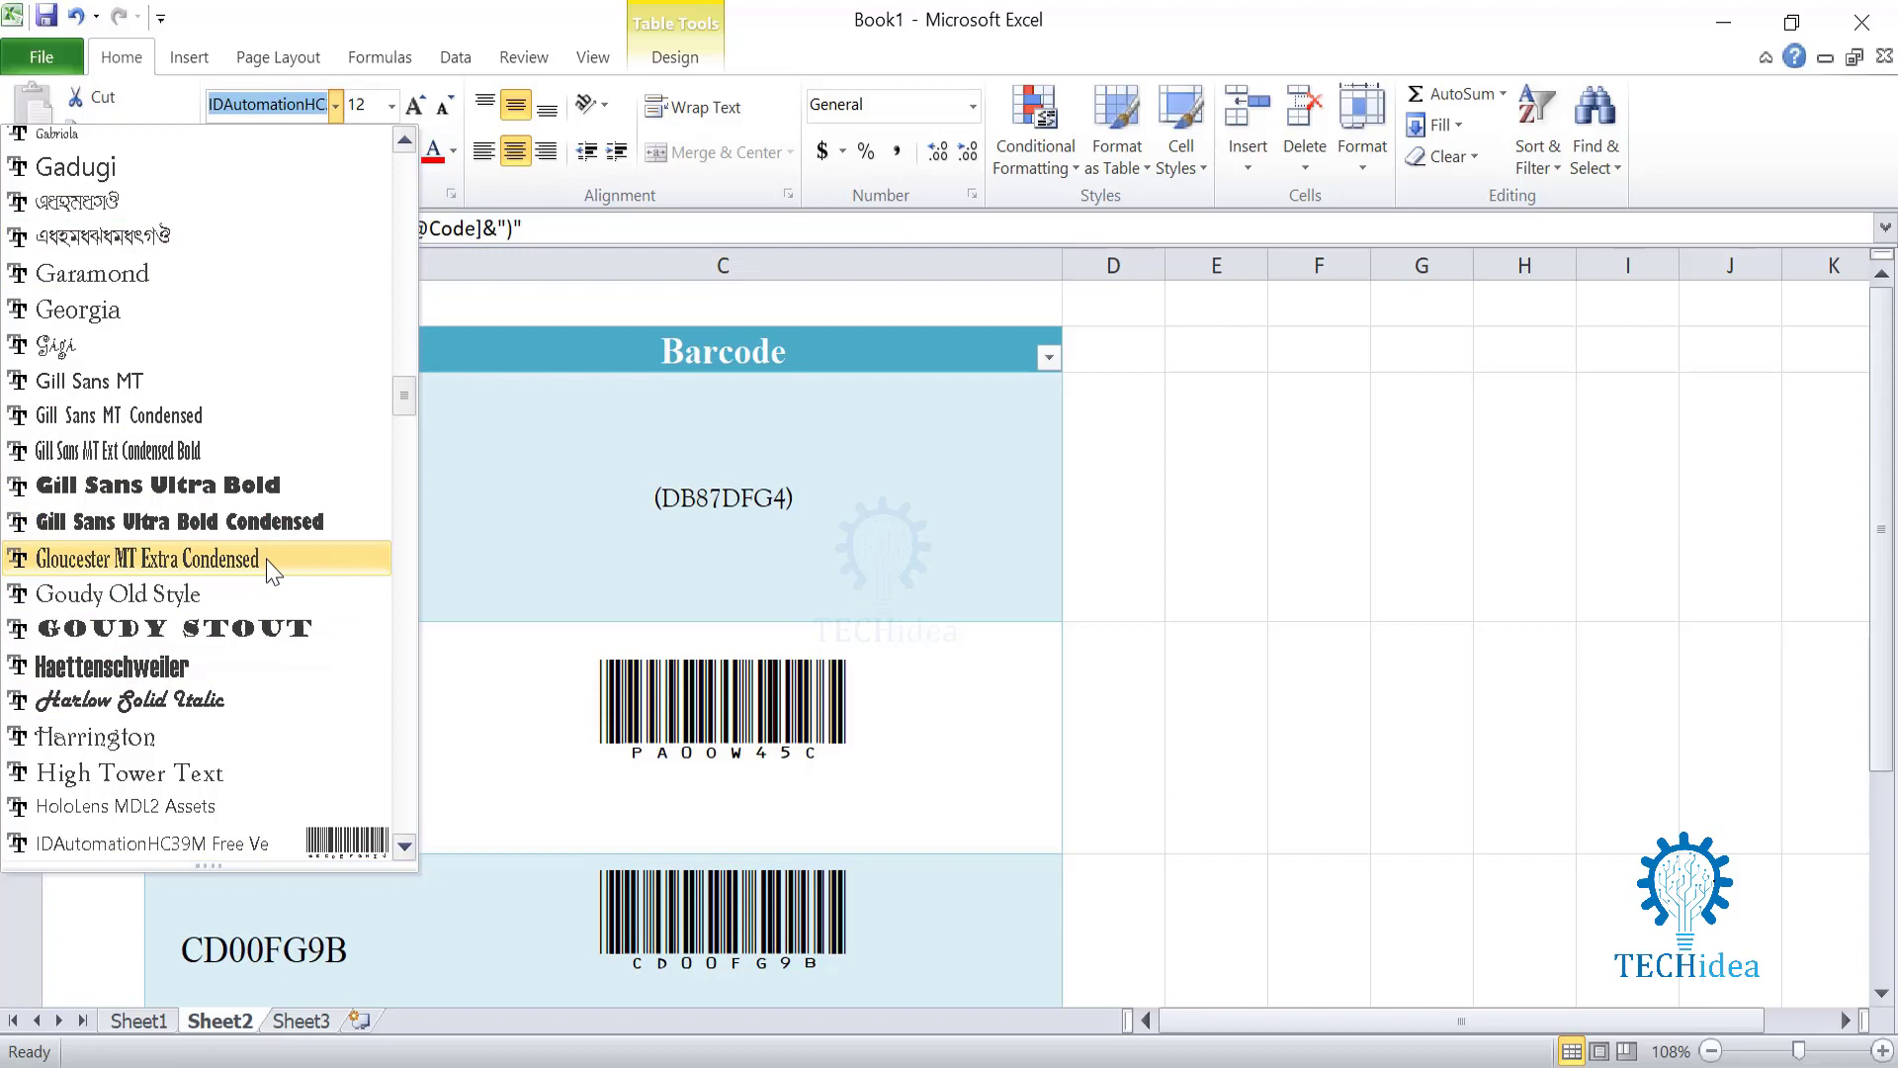
click(709, 495)
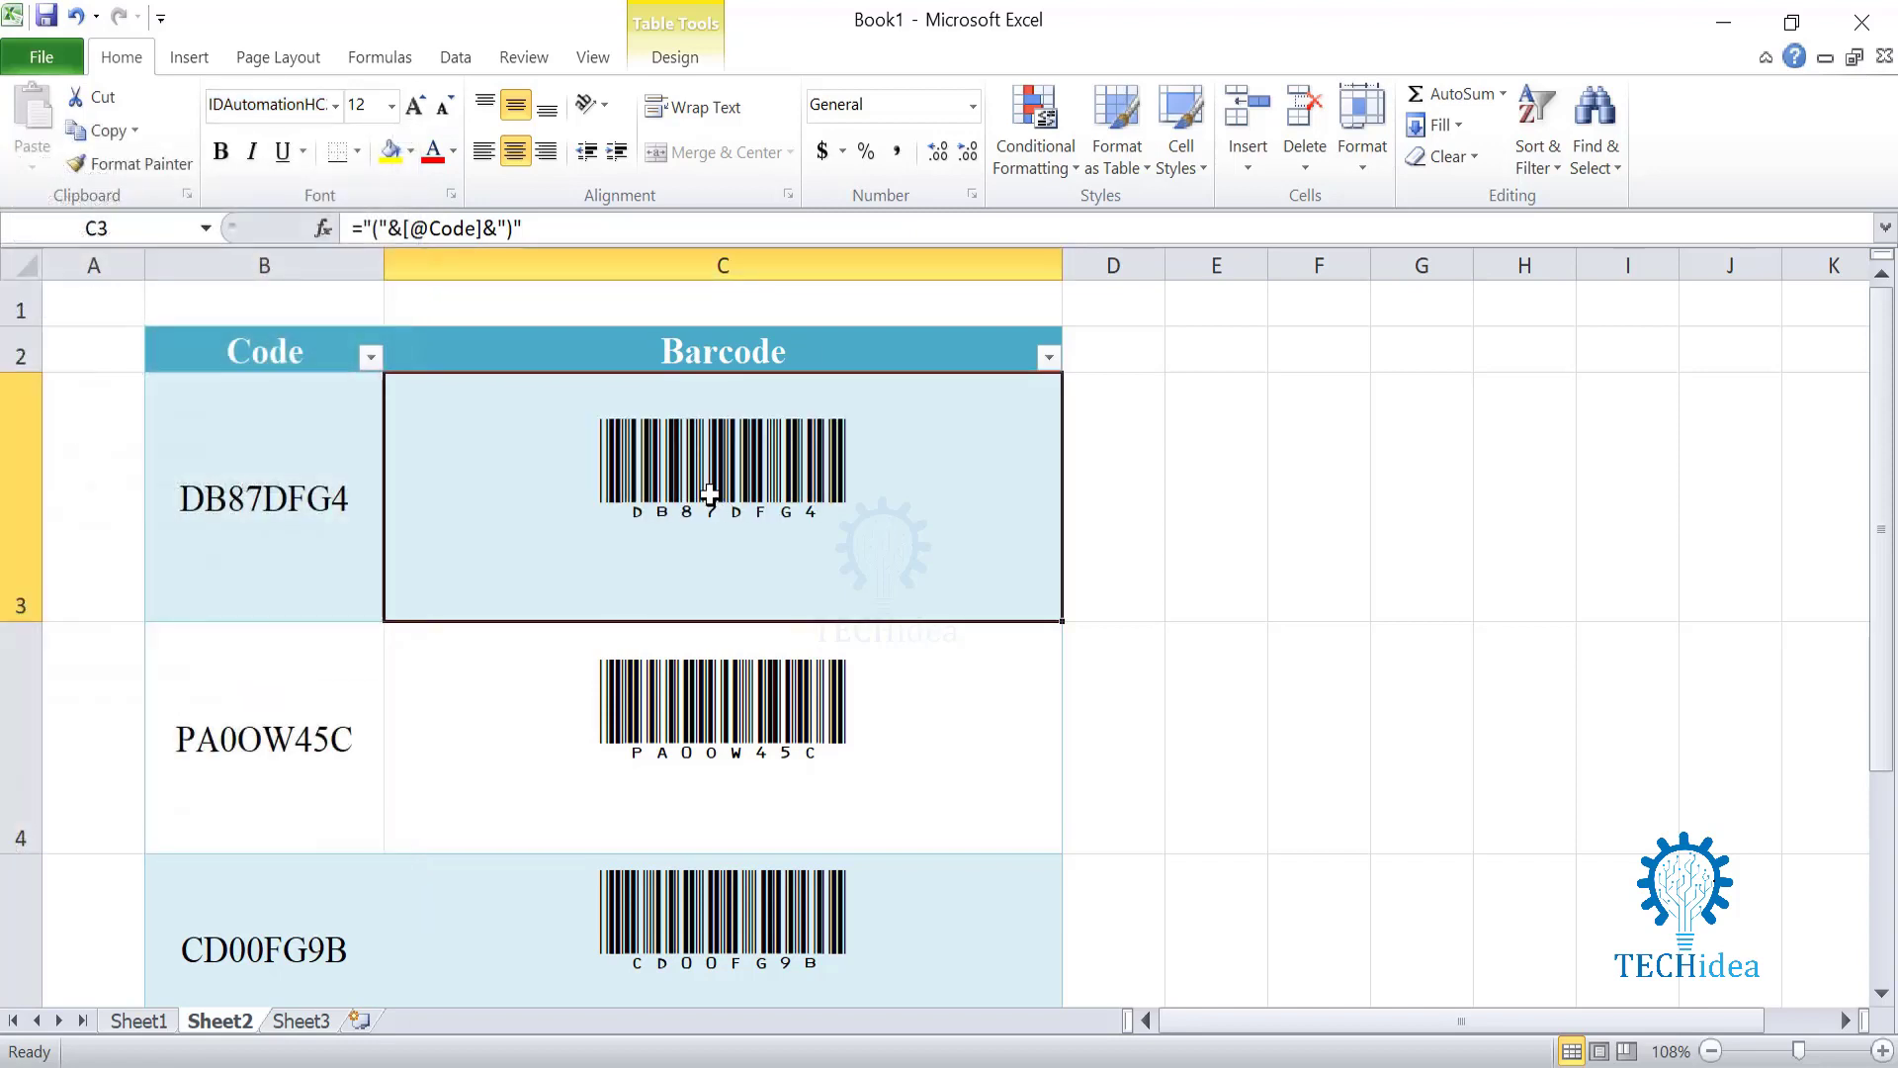